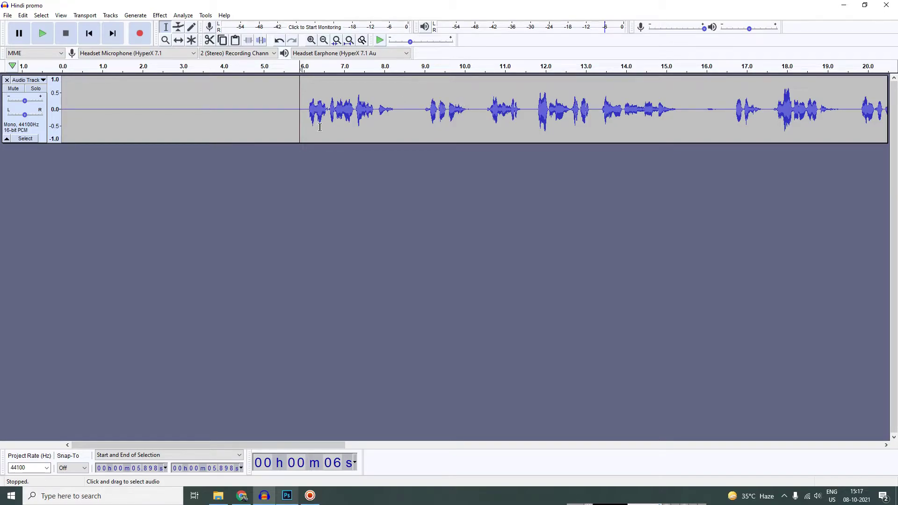
Play the track from 5.898 s and stop at about 16 s to locate faint noise between the phrases
{"action": "key", "text": "space"}
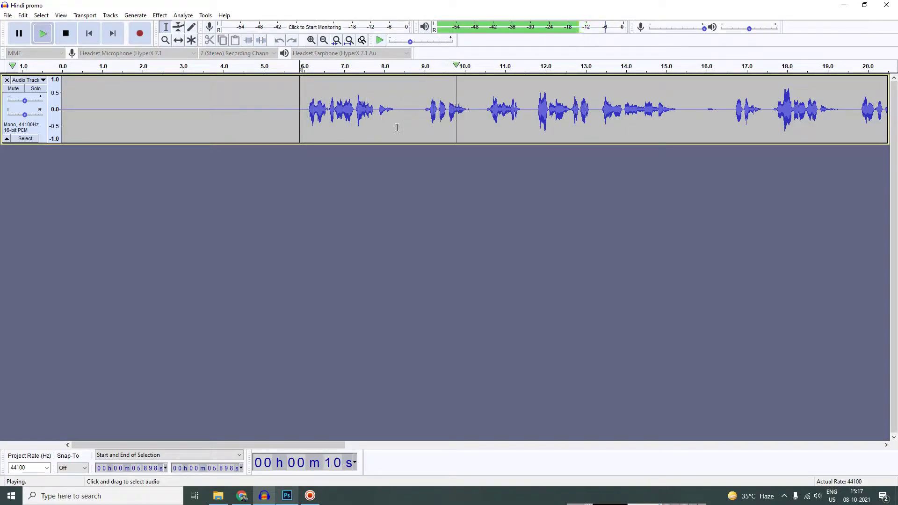
{"action": "left_click_drag", "start_coordinate": [217, 443], "coordinate": [300, 444]}
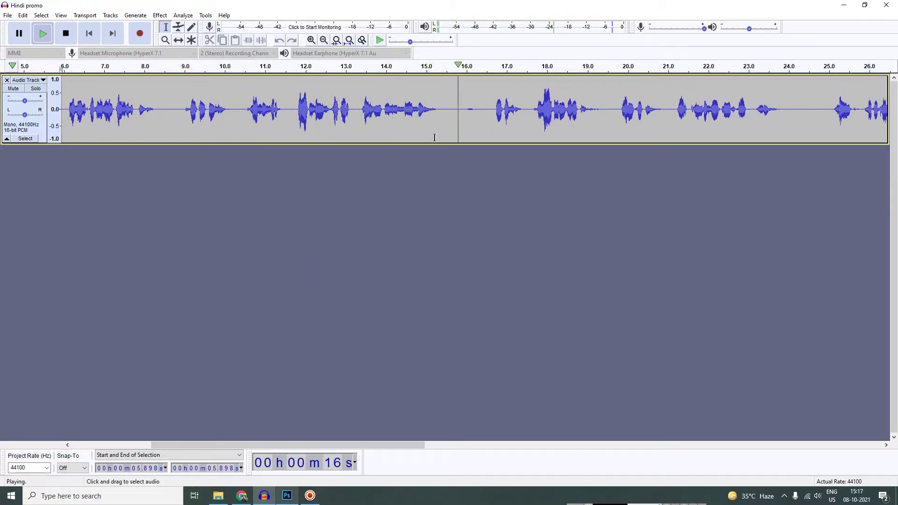
{"action": "key", "text": "space"}
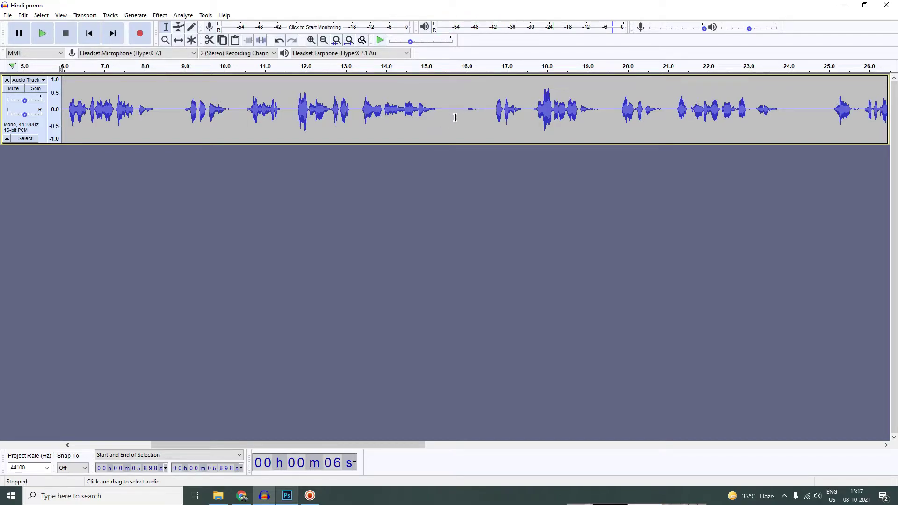
Try deleting the faint noise between about 15.6 and 16.4 s, and undo each deletion
{"action": "left_click_drag", "start_coordinate": [457, 109], "coordinate": [485, 109]}
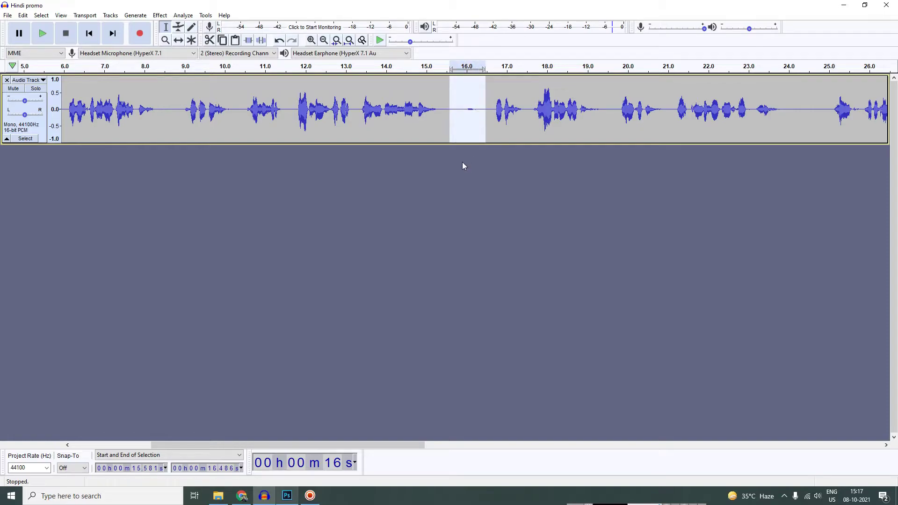
{"action": "key", "text": "Delete"}
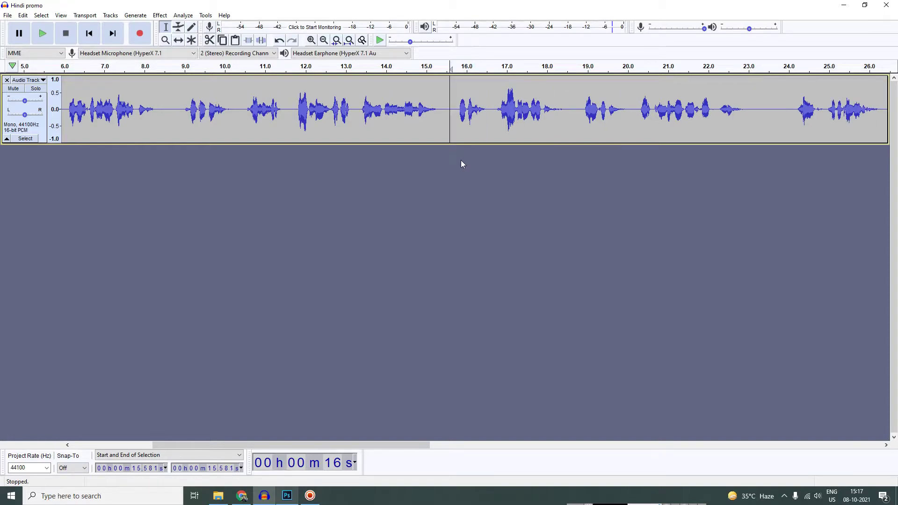
{"action": "key", "text": "ctrl+z"}
{"action": "left_click", "coordinate": [463, 110]}
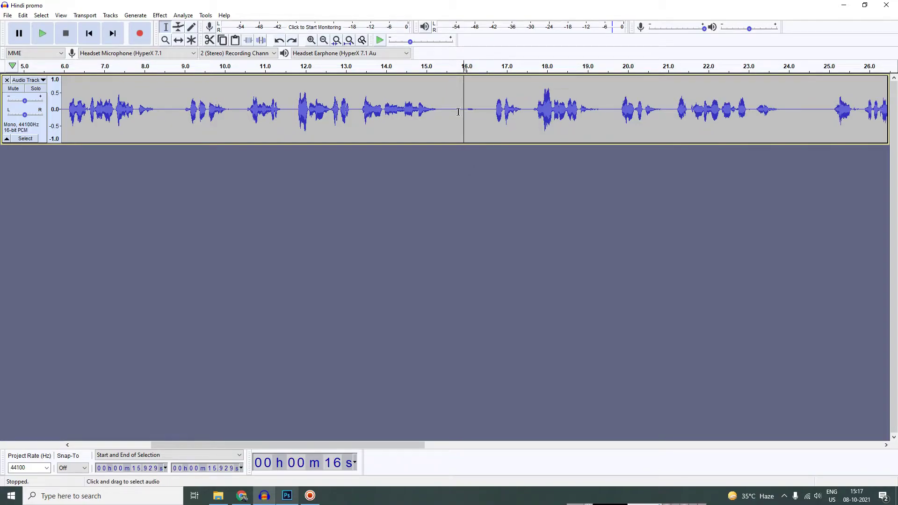
{"action": "left_click_drag", "start_coordinate": [449, 110], "coordinate": [484, 120]}
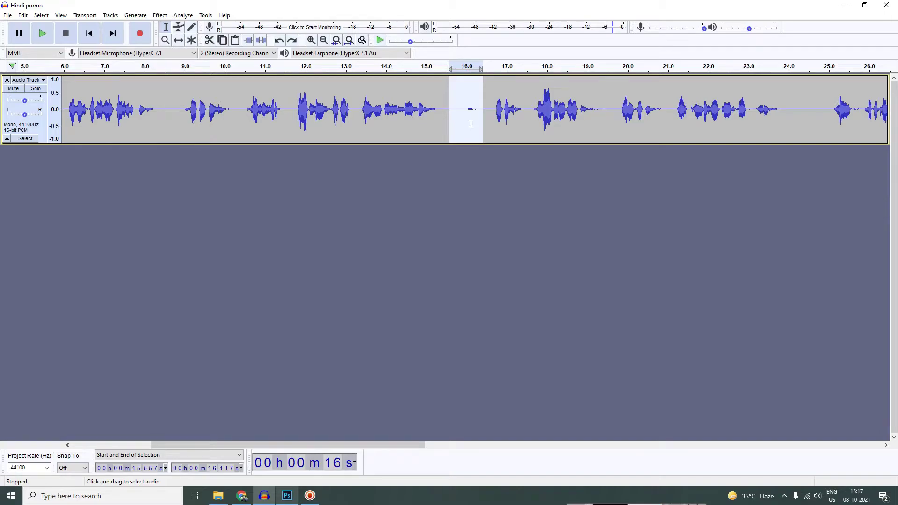
{"action": "key", "text": "Delete"}
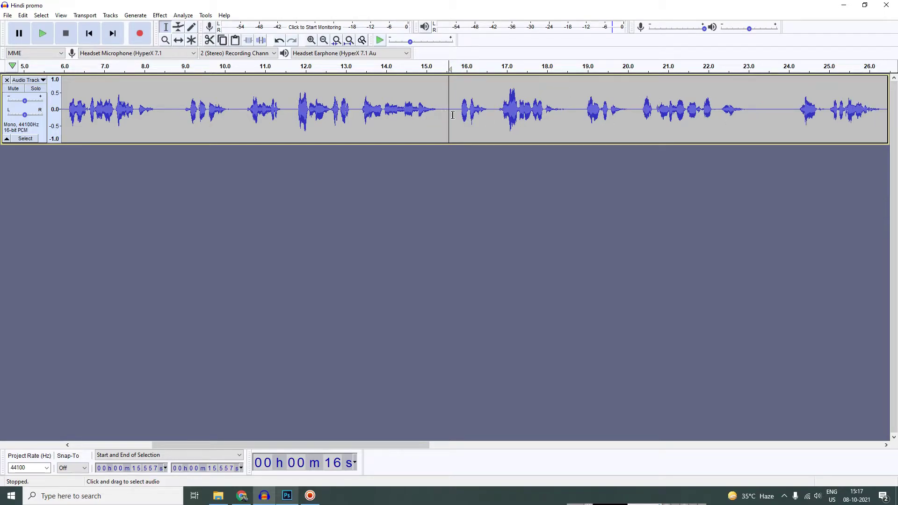
{"action": "key", "text": "ctrl+z"}
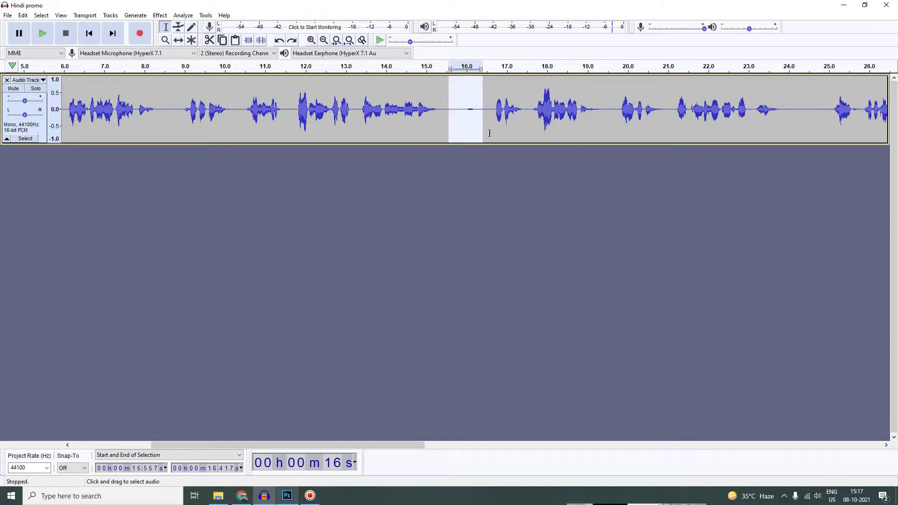
Replace the noise from 15.592 to 16.370 s with generated silence of the same length and play the section back
{"action": "left_click_drag", "start_coordinate": [450, 123], "coordinate": [481, 122]}
{"action": "left_click", "coordinate": [127, 16]}
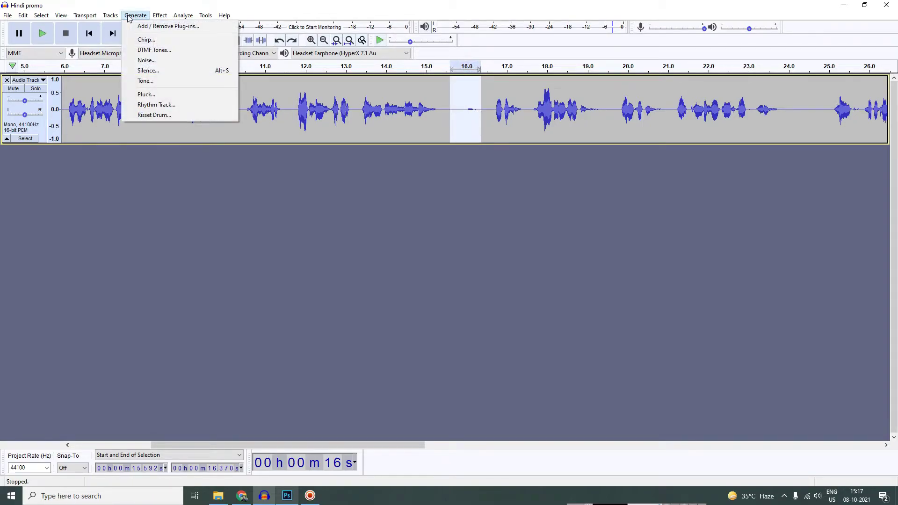
{"action": "left_click", "coordinate": [149, 70]}
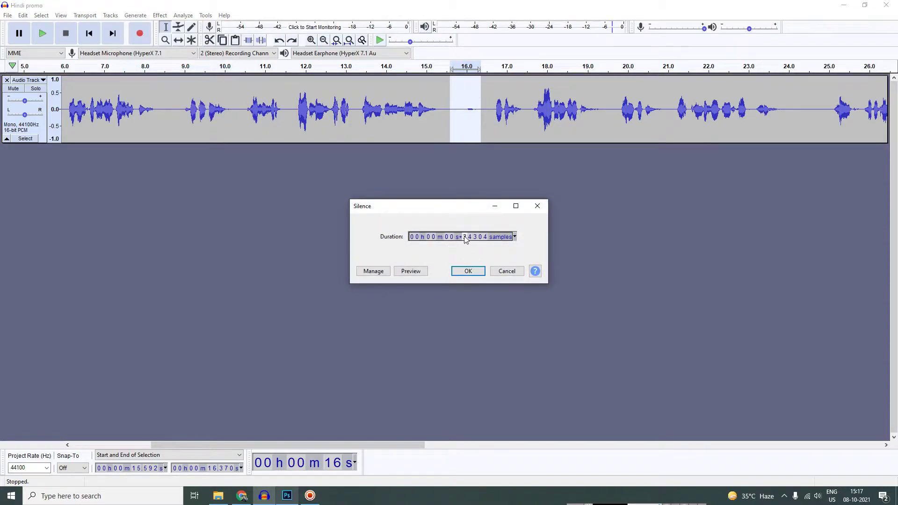
{"action": "left_click", "coordinate": [466, 273]}
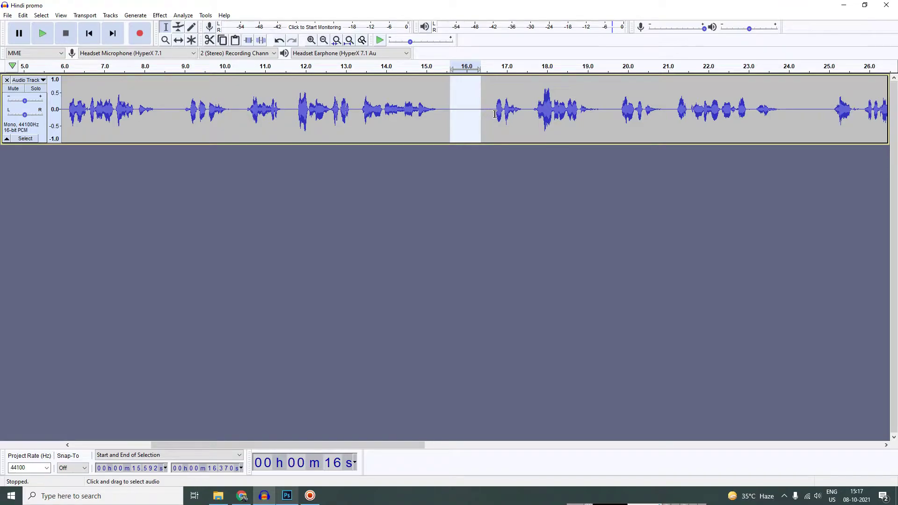
{"action": "key", "text": "space"}
{"action": "key", "text": "space"}
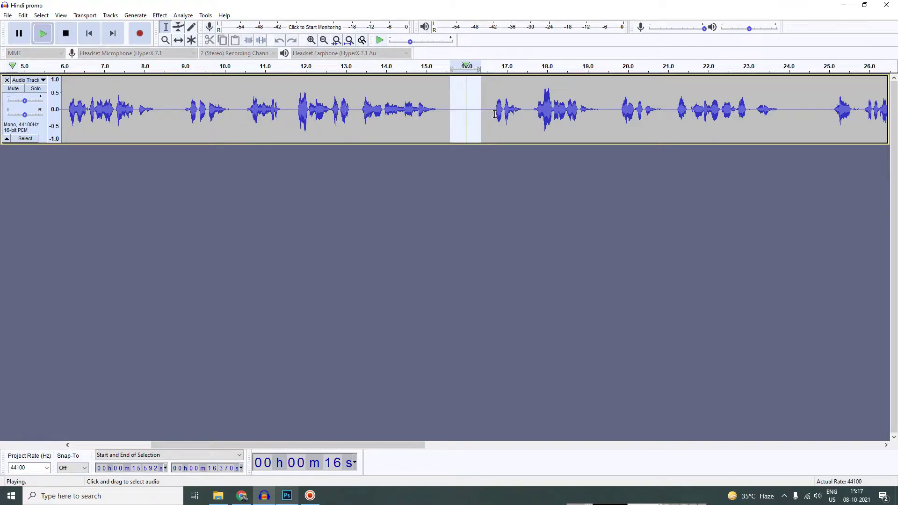
{"action": "key", "text": "space"}
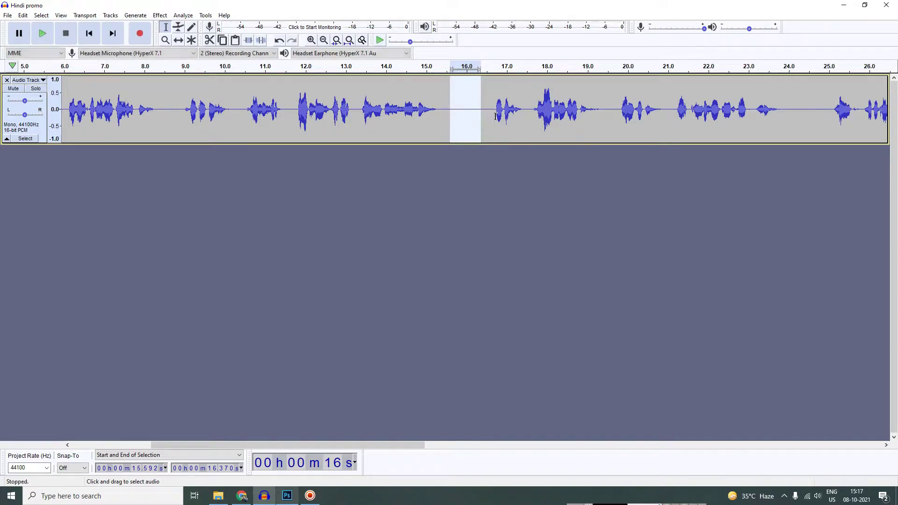
Replay from about 14 s across the silenced gap and delete 15.778 to 16.242 s to shorten the pause
{"action": "left_click", "coordinate": [486, 112]}
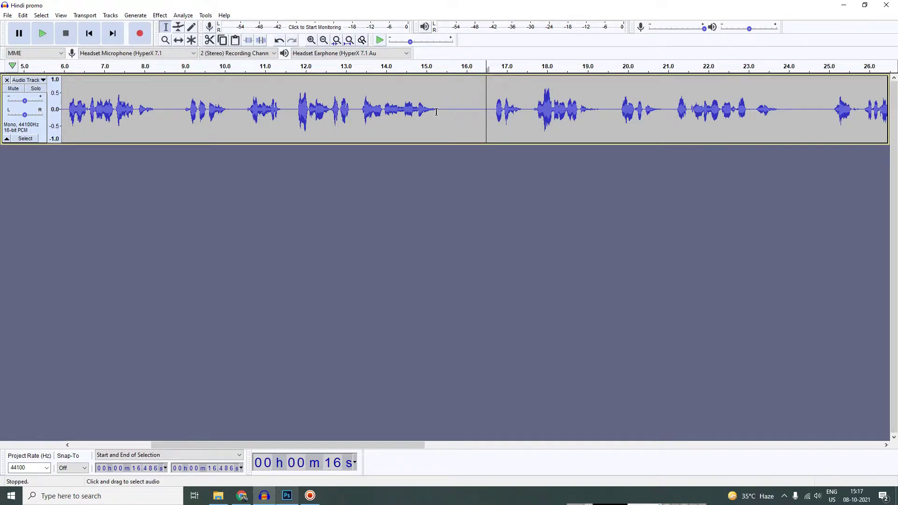
{"action": "left_click", "coordinate": [386, 109]}
{"action": "key", "text": "space"}
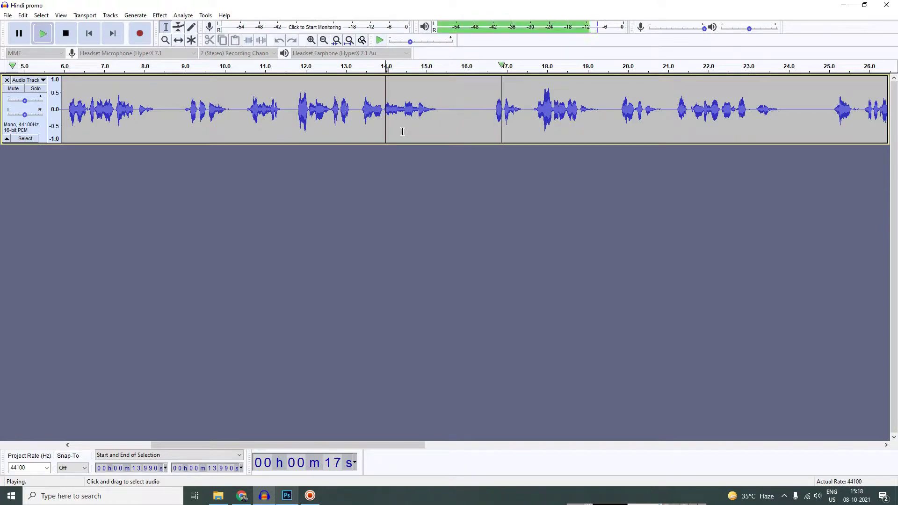
{"action": "key", "text": "space"}
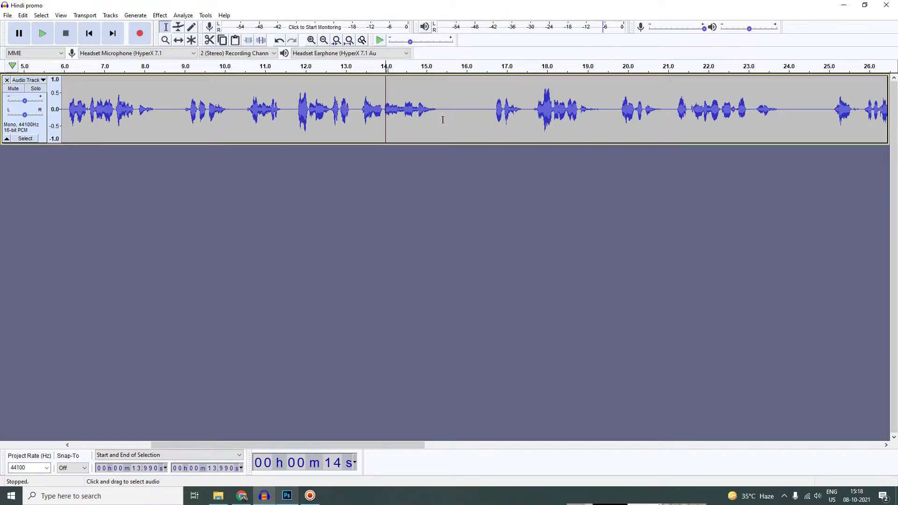
{"action": "left_click_drag", "start_coordinate": [458, 124], "coordinate": [476, 125]}
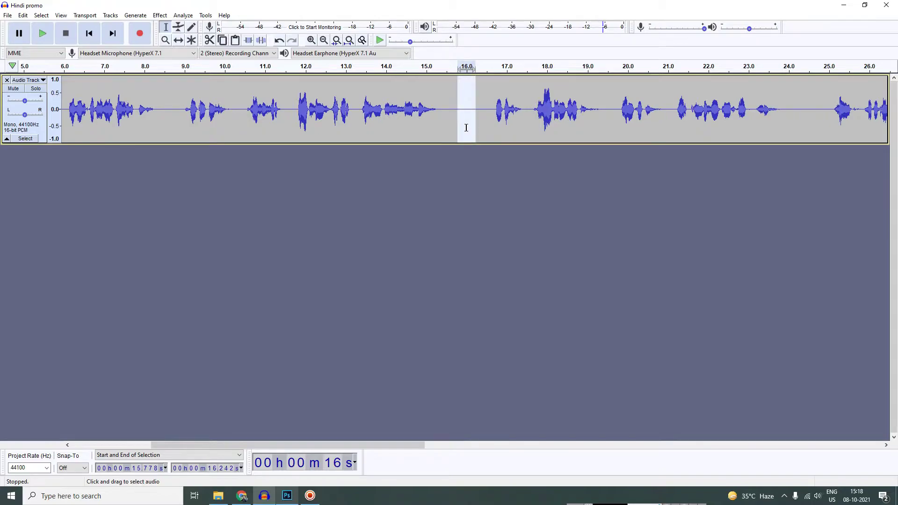
{"action": "key", "text": "Delete"}
Listen on from about 16.2 s to the pause near 24 s and replace 23.545 to 24.149 s with generated silence
{"action": "left_click", "coordinate": [473, 126]}
{"action": "key", "text": "space"}
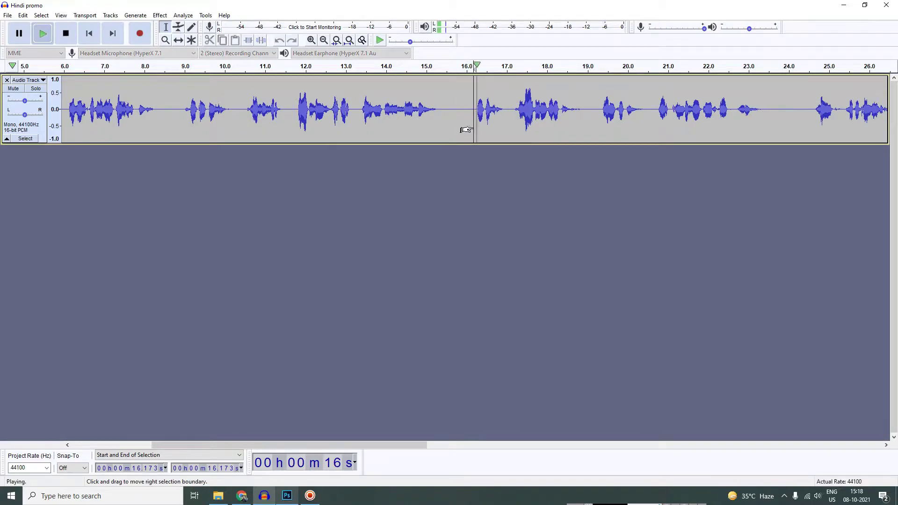
{"action": "scroll", "coordinate": [366, 283], "scroll_direction": "right", "scroll_amount": 3}
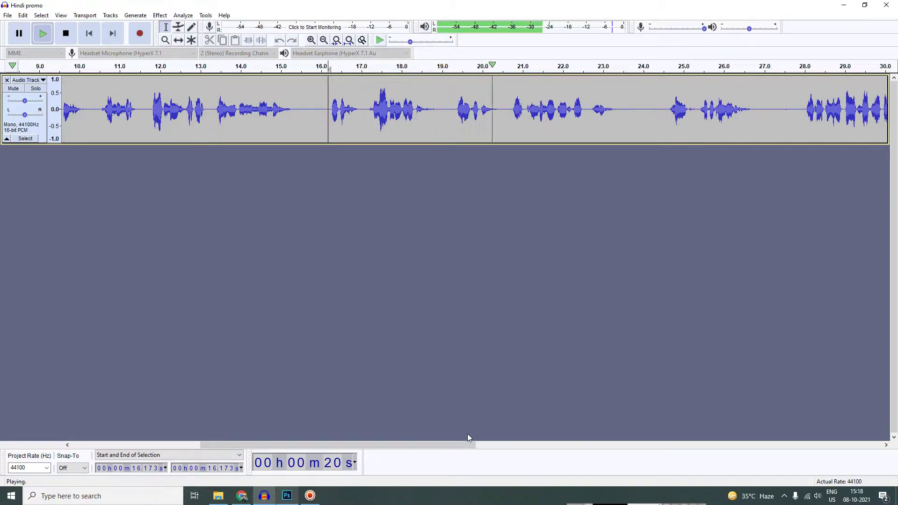
{"action": "scroll", "coordinate": [470, 450], "scroll_direction": "right", "scroll_amount": 3}
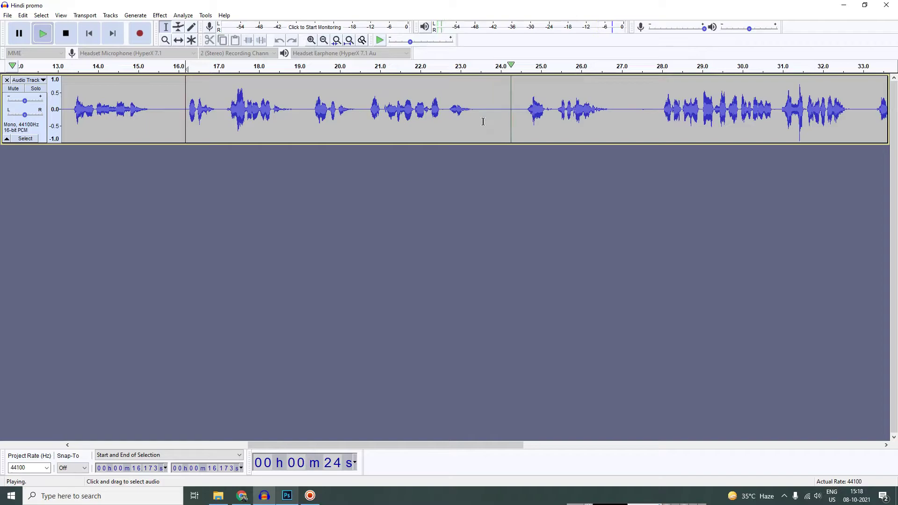
{"action": "key", "text": "space"}
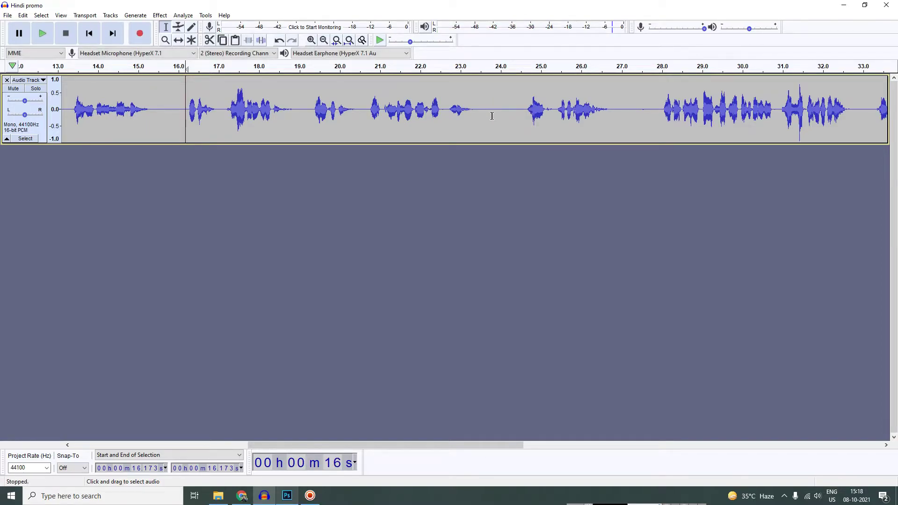
{"action": "left_click_drag", "start_coordinate": [485, 113], "coordinate": [509, 119]}
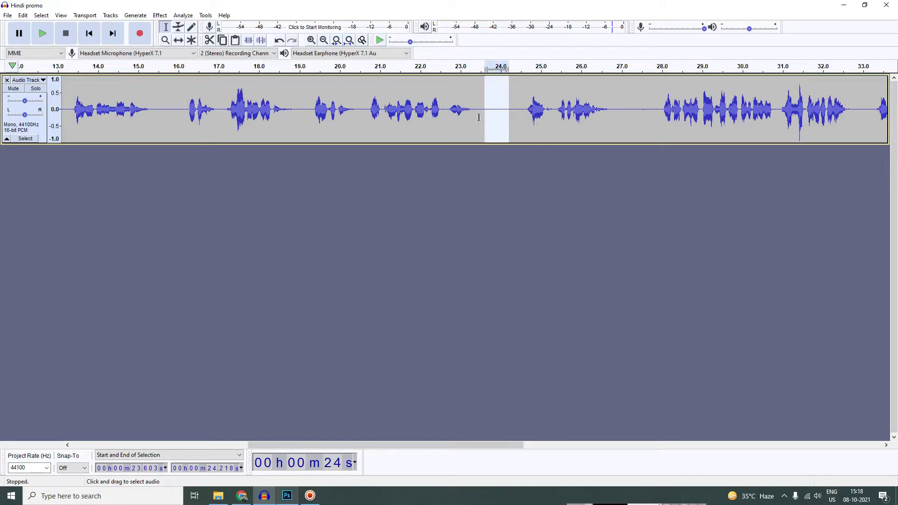
{"action": "left_click", "coordinate": [494, 118]}
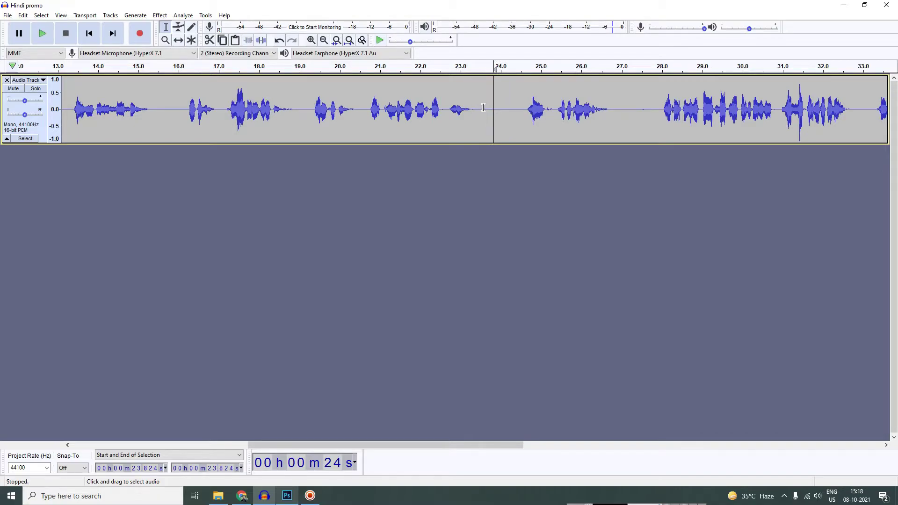
{"action": "left_click_drag", "start_coordinate": [480, 109], "coordinate": [506, 118]}
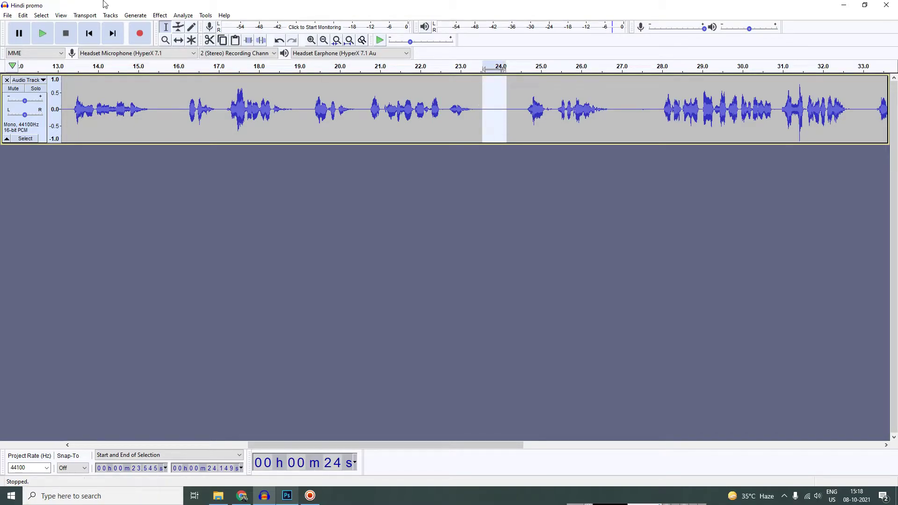
{"action": "left_click", "coordinate": [136, 15]}
{"action": "left_click", "coordinate": [140, 68]}
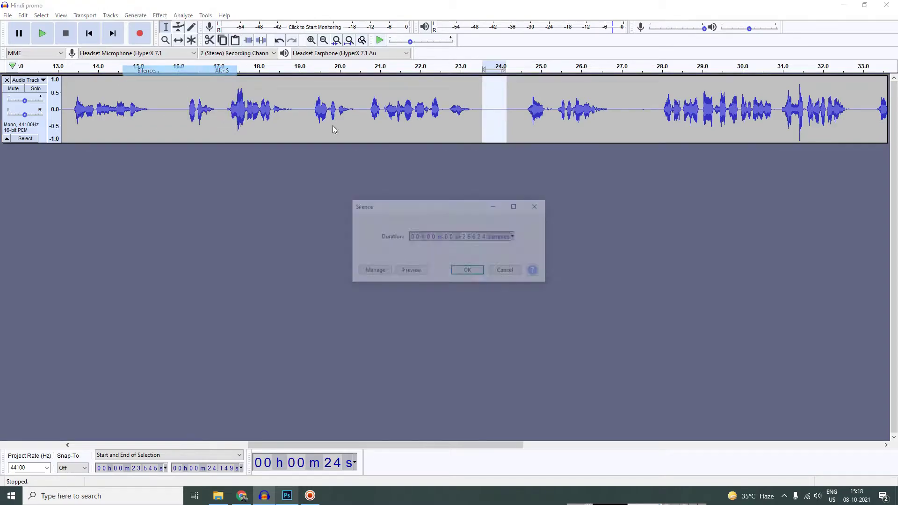
{"action": "left_click", "coordinate": [463, 273]}
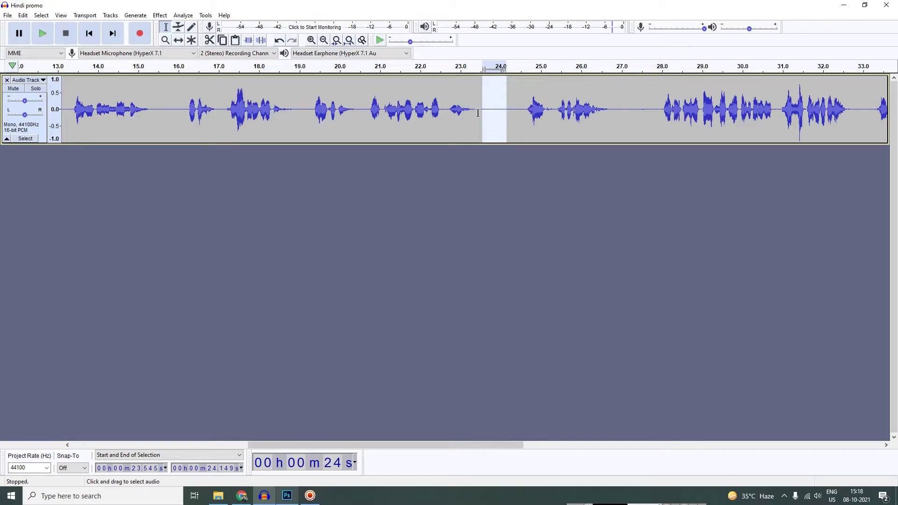
Repeat the last Silence generation over 23.487 to 24.555 s and start playback from about 24.2 s
{"action": "left_click_drag", "start_coordinate": [480, 112], "coordinate": [522, 122]}
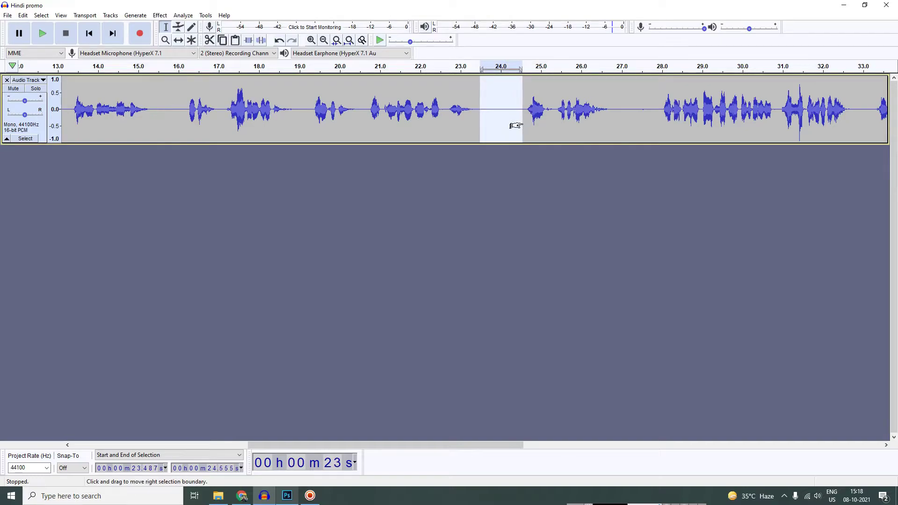
{"action": "key", "text": "ctrl+z"}
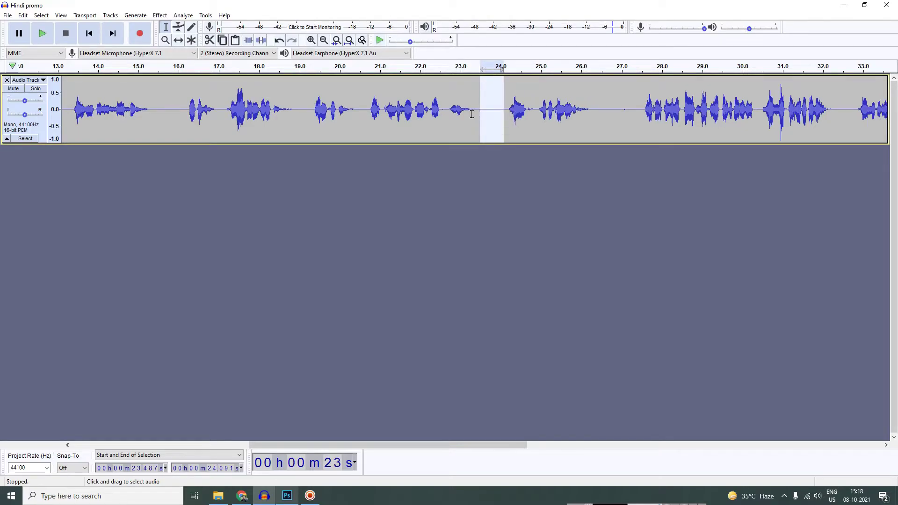
{"action": "left_click", "coordinate": [509, 106]}
{"action": "key", "text": "space"}
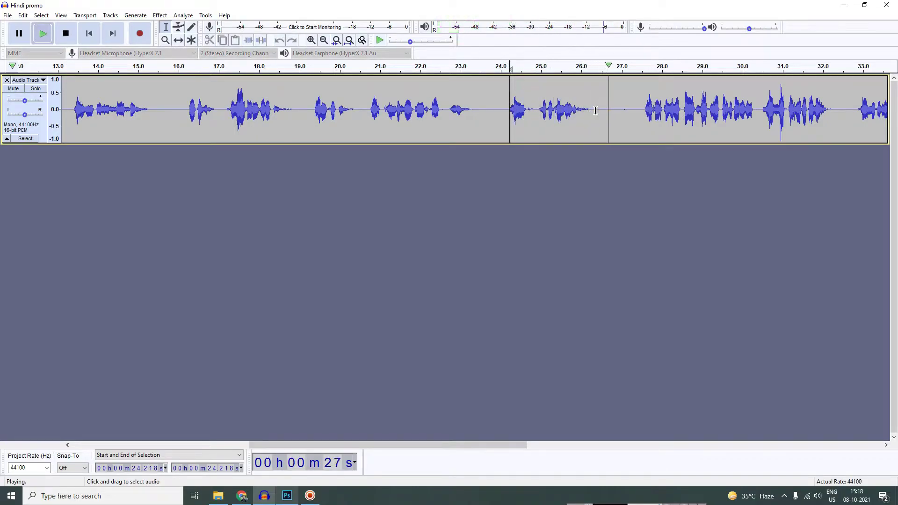
Stop playback and repeat the last Silence generation over the pause from 26.297 to 27.458 s
{"action": "key", "text": "space"}
{"action": "left_click_drag", "start_coordinate": [593, 112], "coordinate": [640, 119]}
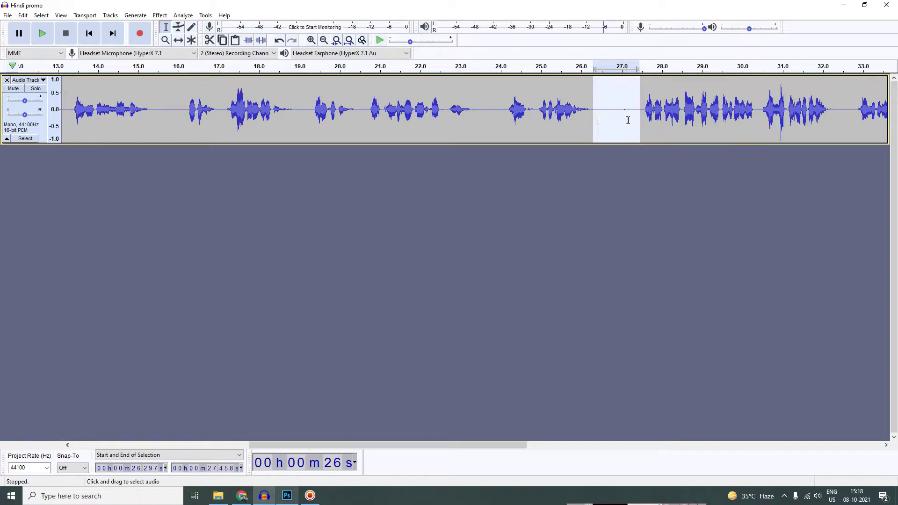
{"action": "key", "text": "ctrl+r"}
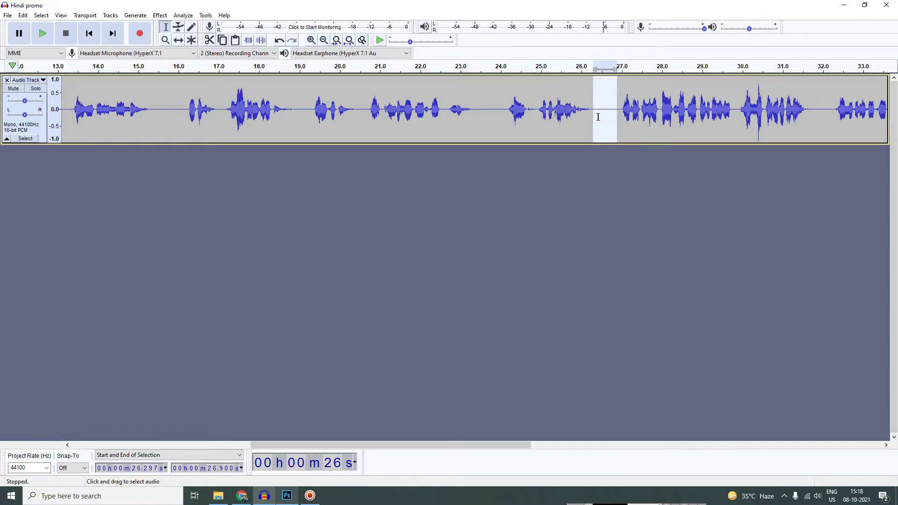
Listen from 26.053 s to the pause after about 37.5 s and repeat the last Silence generation over the noise from 37.849 s
{"action": "left_click", "coordinate": [584, 119]}
{"action": "key", "text": "space"}
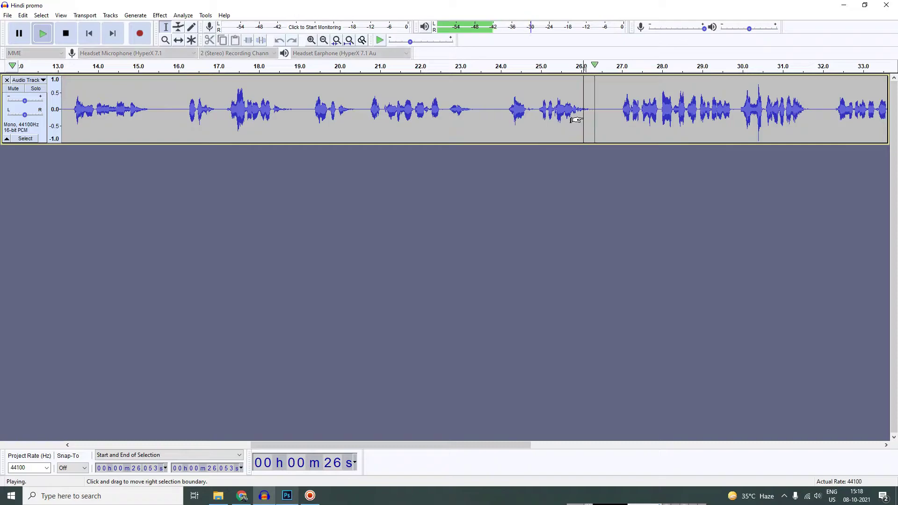
{"action": "left_click_drag", "start_coordinate": [421, 440], "coordinate": [584, 448]}
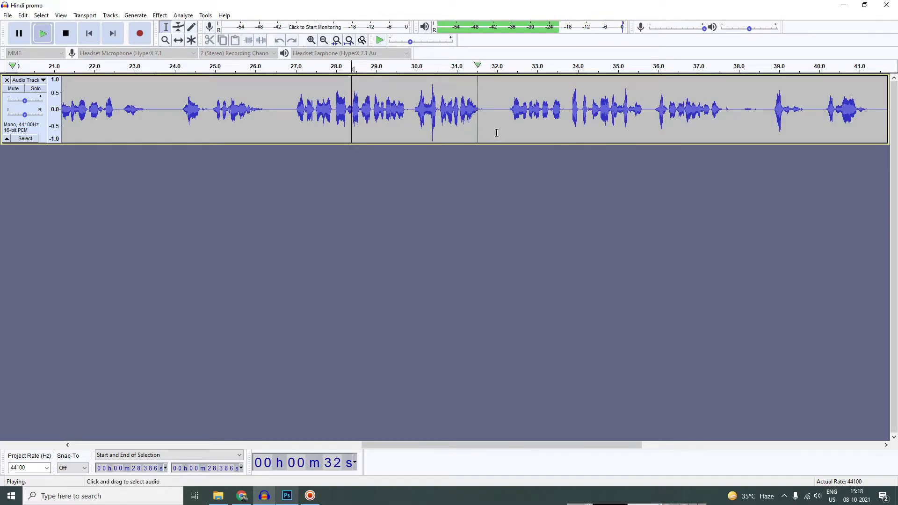
{"action": "left_click_drag", "start_coordinate": [599, 441], "coordinate": [646, 444]}
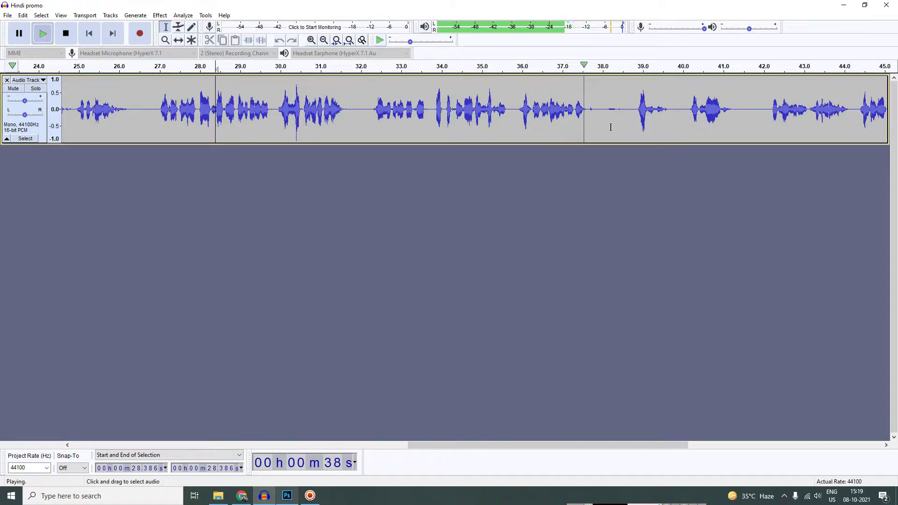
{"action": "left_click", "coordinate": [597, 116]}
{"action": "left_click_drag", "start_coordinate": [599, 116], "coordinate": [629, 130]}
{"action": "key", "text": "ctrl+r"}
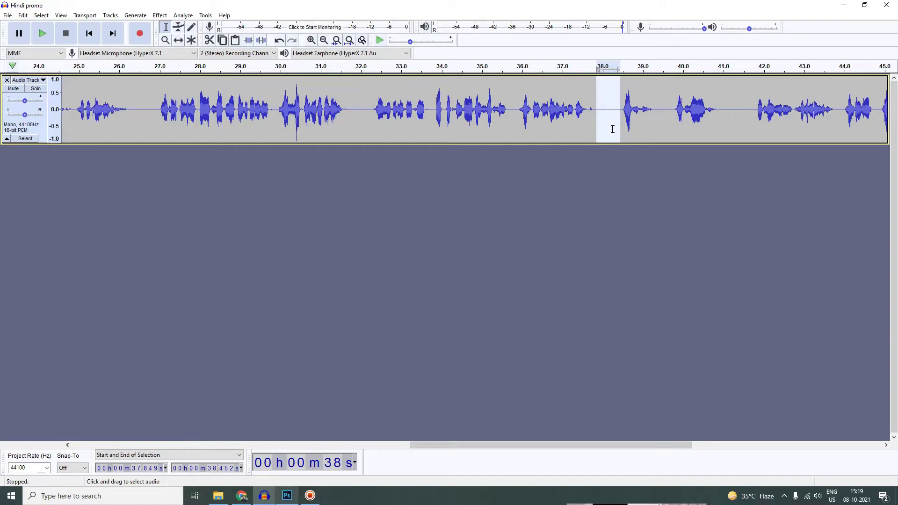
Play briefly from 38.487 s, then repeat the last Silence generation over the pause starting at about 41 s
{"action": "left_click", "coordinate": [623, 120]}
{"action": "key", "text": "space"}
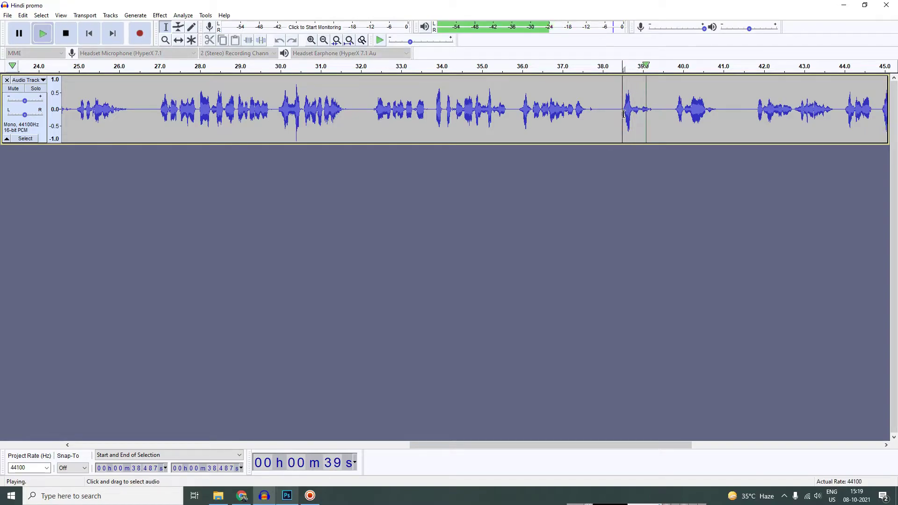
{"action": "left_click_drag", "start_coordinate": [646, 442], "coordinate": [698, 443]}
{"action": "key", "text": "space"}
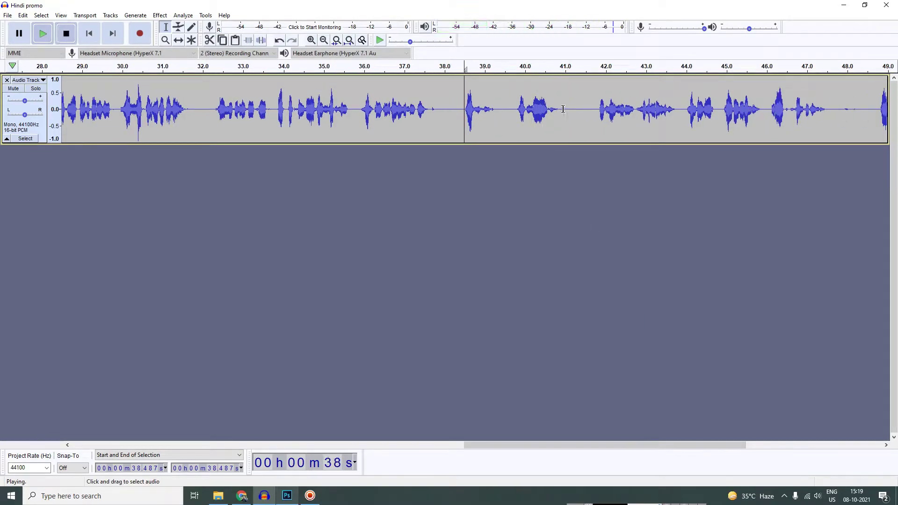
{"action": "left_click_drag", "start_coordinate": [565, 123], "coordinate": [590, 125]}
{"action": "key", "text": "ctrl+r"}
Listen on from 41.657 s past 49 s and replace the noisy pause starting at 47.508 s with generated silence
{"action": "left_click", "coordinate": [592, 122]}
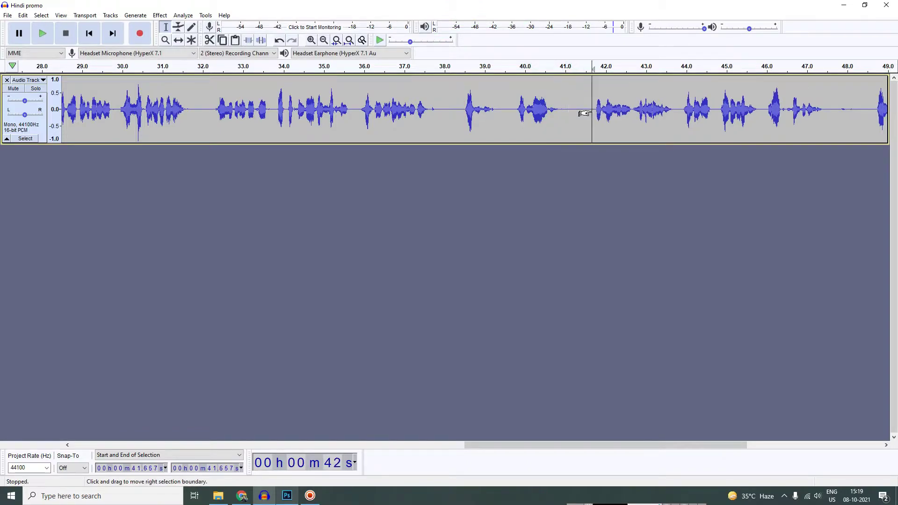
{"action": "key", "text": "space"}
{"action": "left_click_drag", "start_coordinate": [665, 445], "coordinate": [721, 445]}
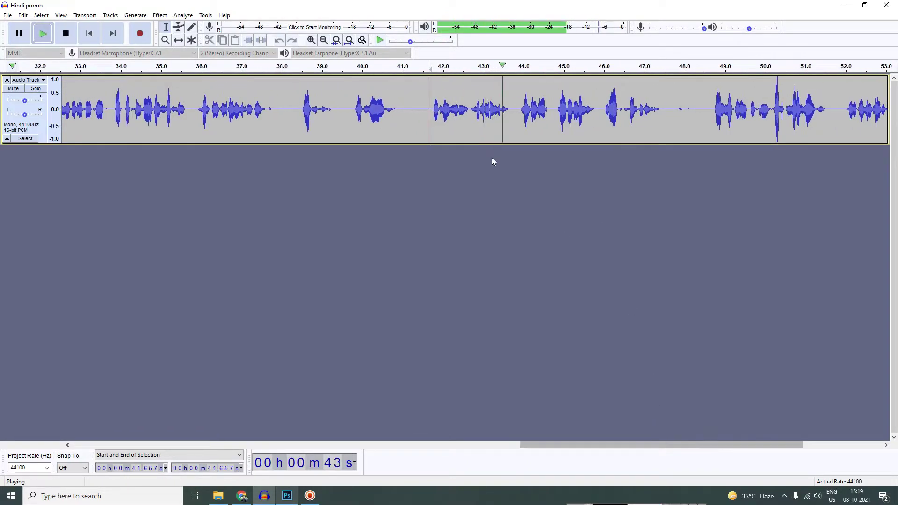
{"action": "left_click_drag", "start_coordinate": [655, 444], "coordinate": [697, 445]}
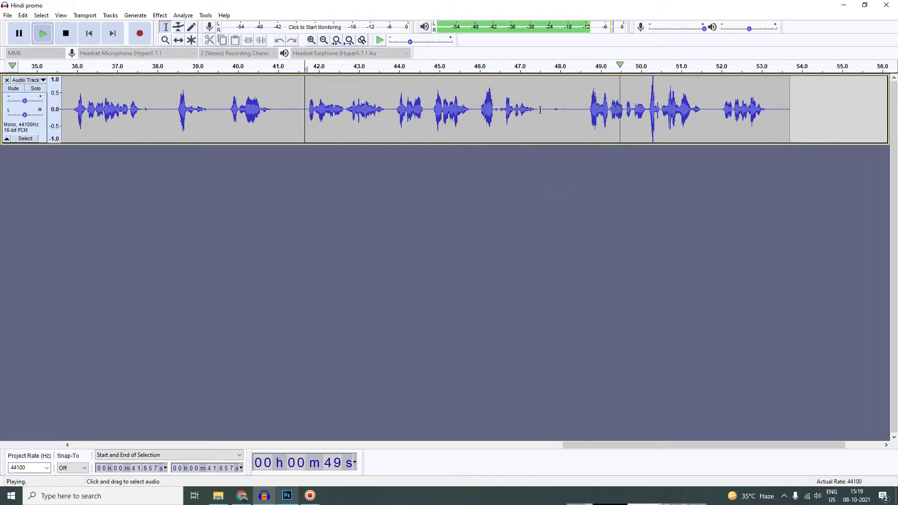
{"action": "left_click_drag", "start_coordinate": [540, 123], "coordinate": [586, 127]}
{"action": "key", "text": "Delete"}
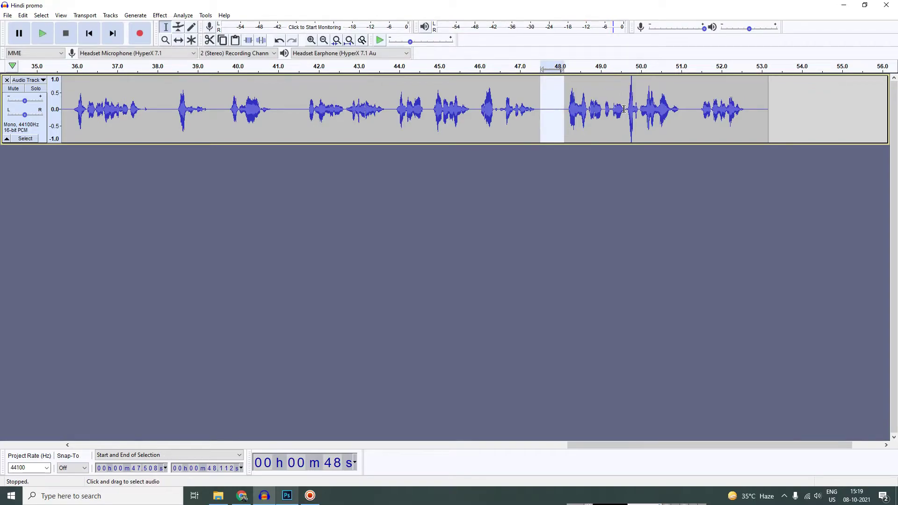
Play the last phrases of the recording from 49.586 s and return to the start of the track
{"action": "left_click", "coordinate": [623, 105]}
{"action": "key", "text": "space"}
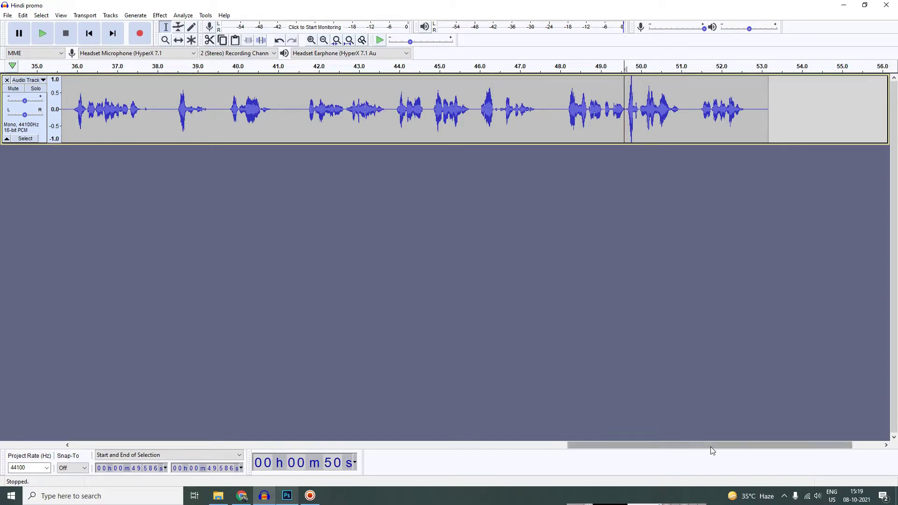
{"action": "left_click_drag", "start_coordinate": [616, 450], "coordinate": [98, 445]}
{"action": "left_click", "coordinate": [262, 119]}
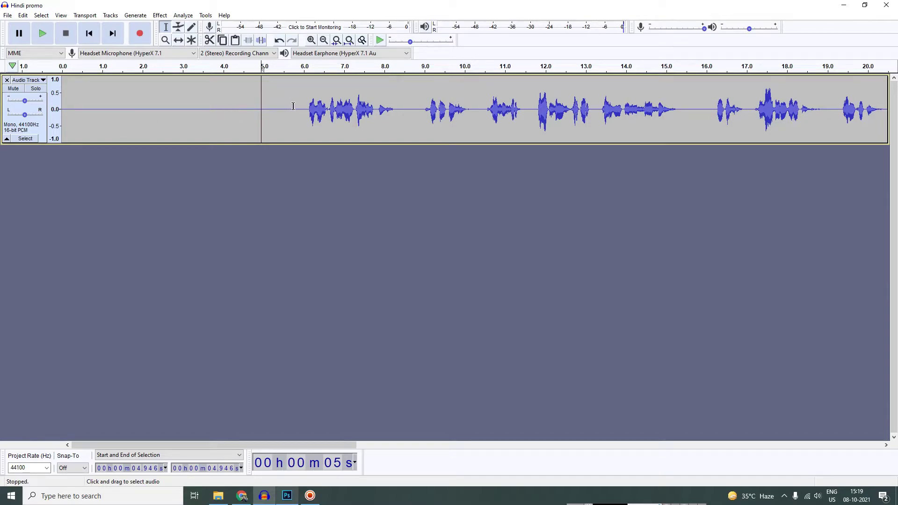
{"action": "left_click_drag", "start_coordinate": [294, 106], "coordinate": [62, 98]}
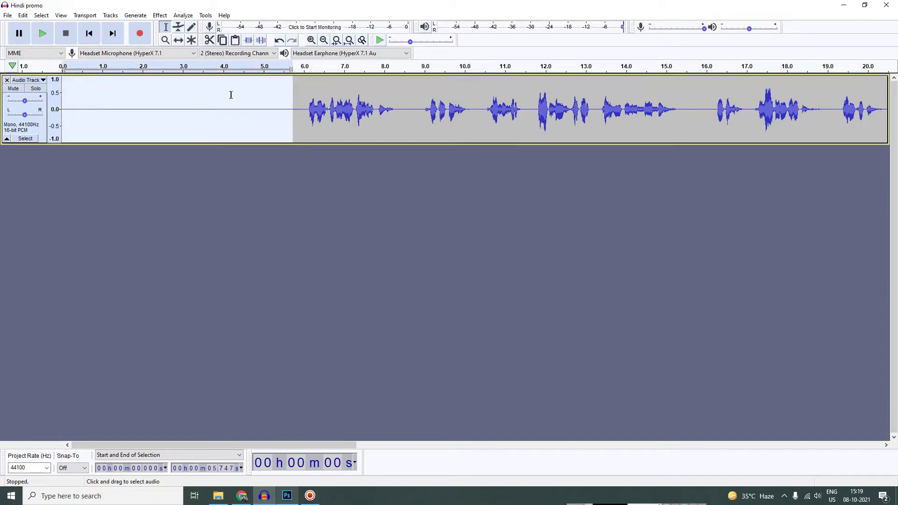
{"action": "left_click", "coordinate": [160, 16]}
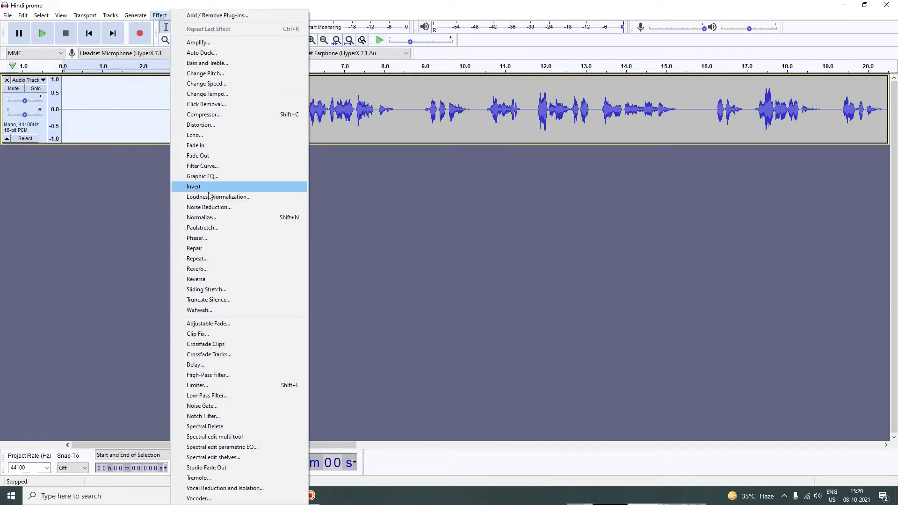
{"action": "left_click", "coordinate": [384, 158]}
Capture a Noise Reduction profile from the voiceless opening of the track, 0 to 5.875 s
{"action": "left_click_drag", "start_coordinate": [299, 107], "coordinate": [61, 107]}
{"action": "left_click", "coordinate": [160, 15]}
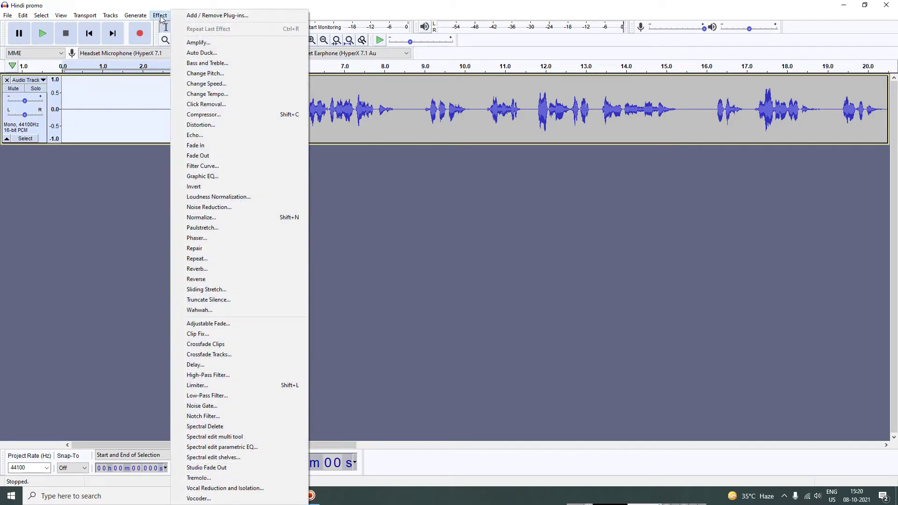
{"action": "left_click", "coordinate": [214, 207]}
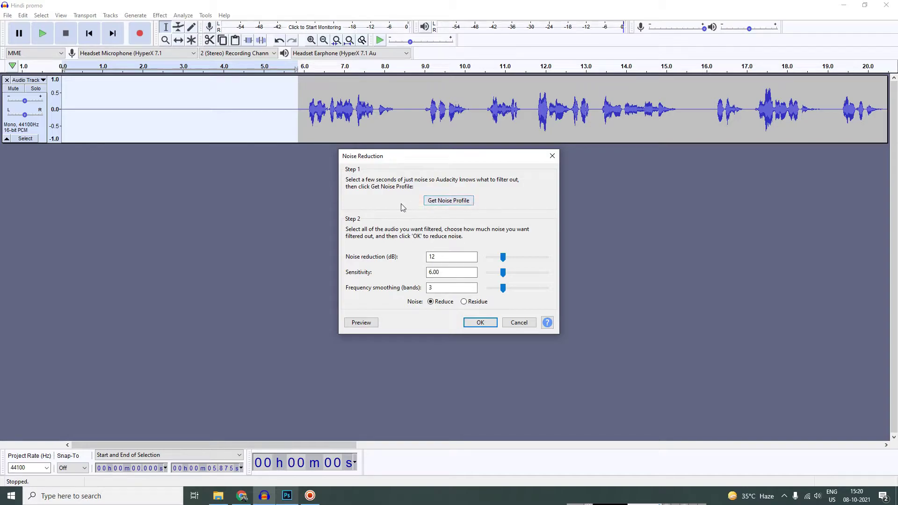
{"action": "left_click", "coordinate": [438, 202]}
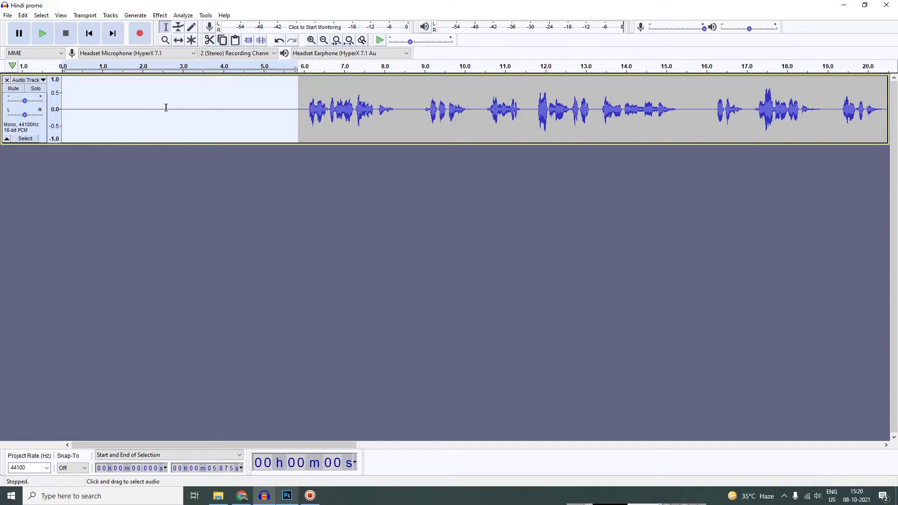
Apply Noise Reduction to the whole track with 12 dB reduction, sensitivity 6.00 and frequency smoothing of 3 bands
{"action": "key", "text": "ctrl+a"}
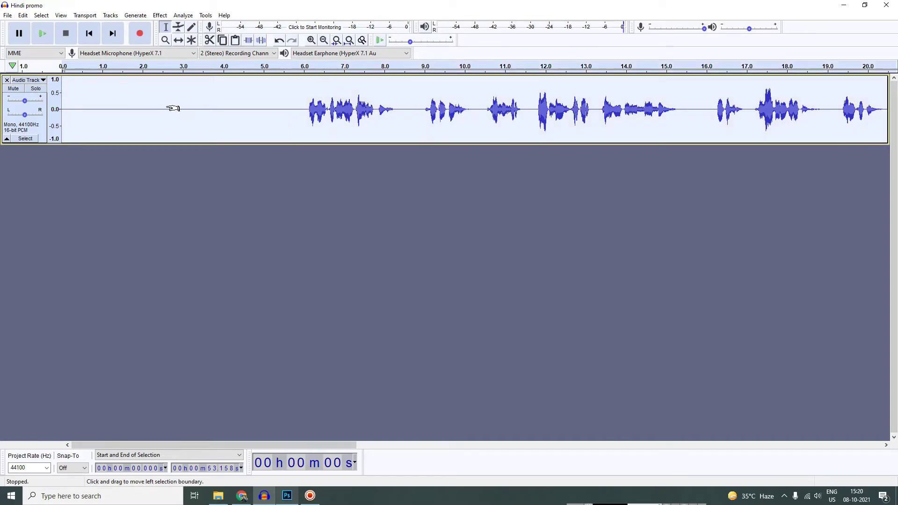
{"action": "left_click", "coordinate": [160, 16]}
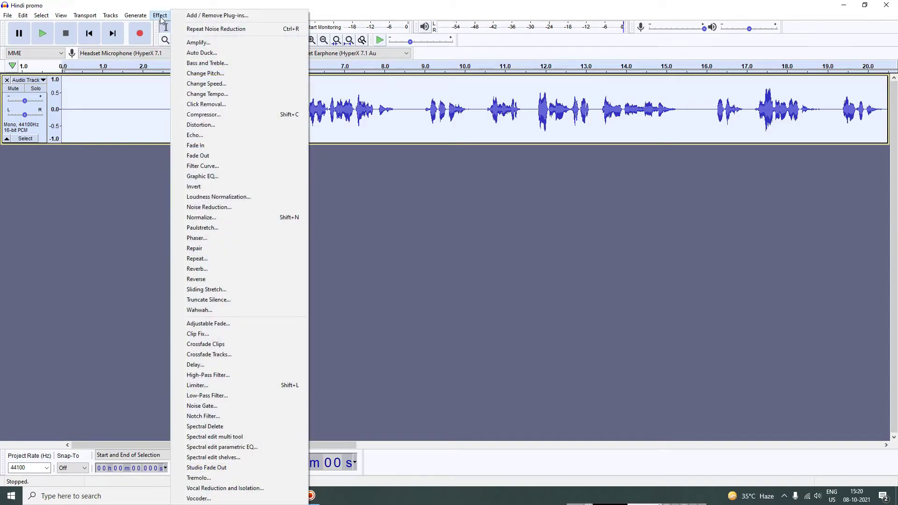
{"action": "left_click", "coordinate": [230, 207]}
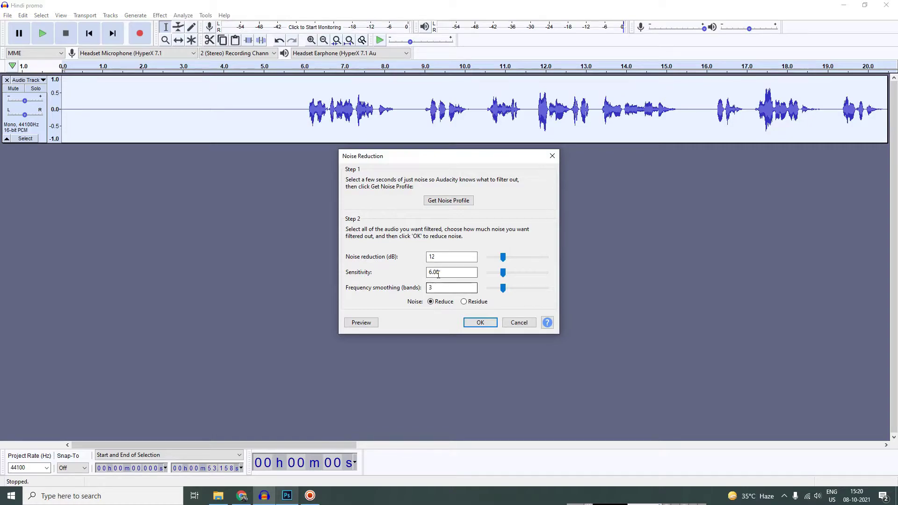
{"action": "left_click", "coordinate": [470, 323]}
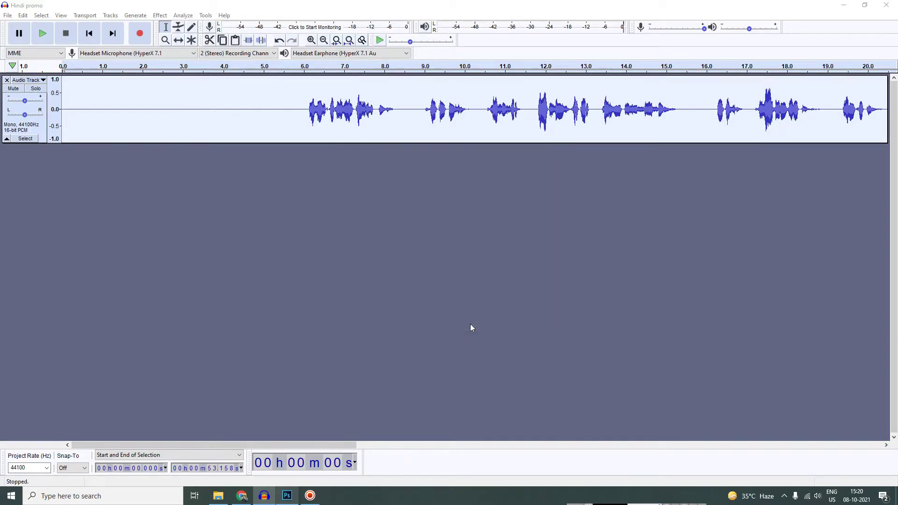
Play the opening from 1.474 s into the first phrase and again from 0.197 s to check the noise reduction
{"action": "left_click", "coordinate": [122, 108]}
{"action": "key", "text": "space"}
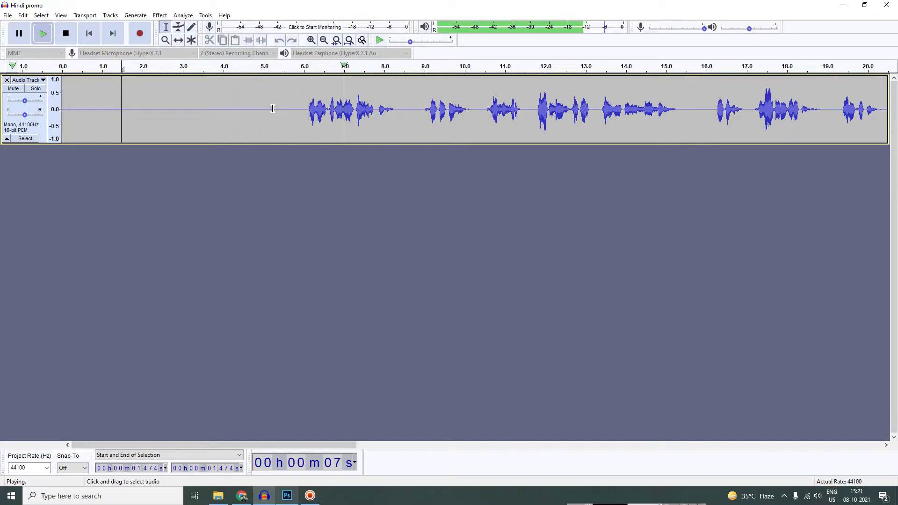
{"action": "key", "text": "space"}
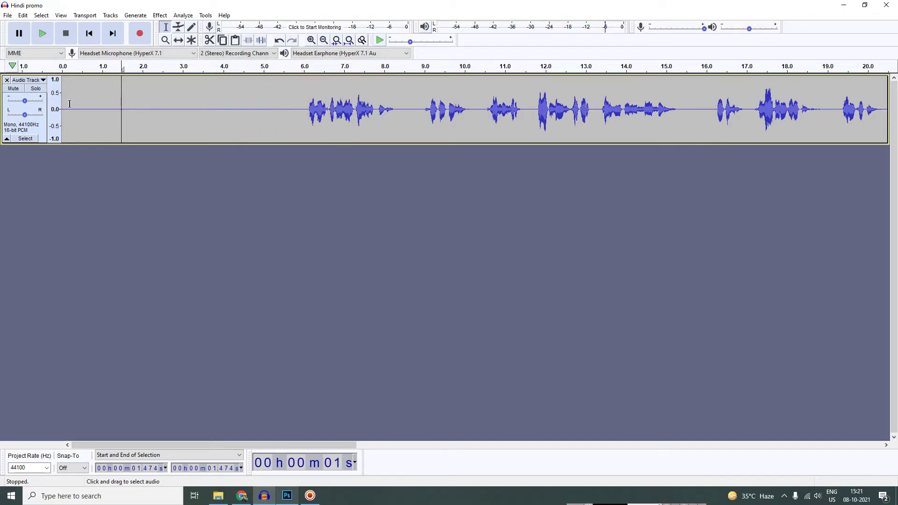
{"action": "left_click", "coordinate": [70, 104]}
{"action": "key", "text": "space"}
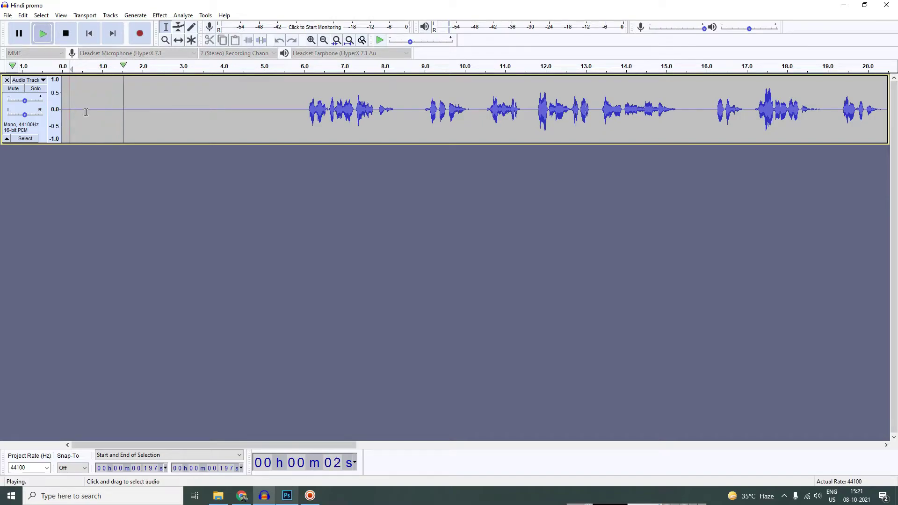
{"action": "key", "text": "space"}
Delete the empty opening of the recording from 0 to 5.573 s
{"action": "left_click", "coordinate": [182, 110]}
{"action": "left_click", "coordinate": [225, 111]}
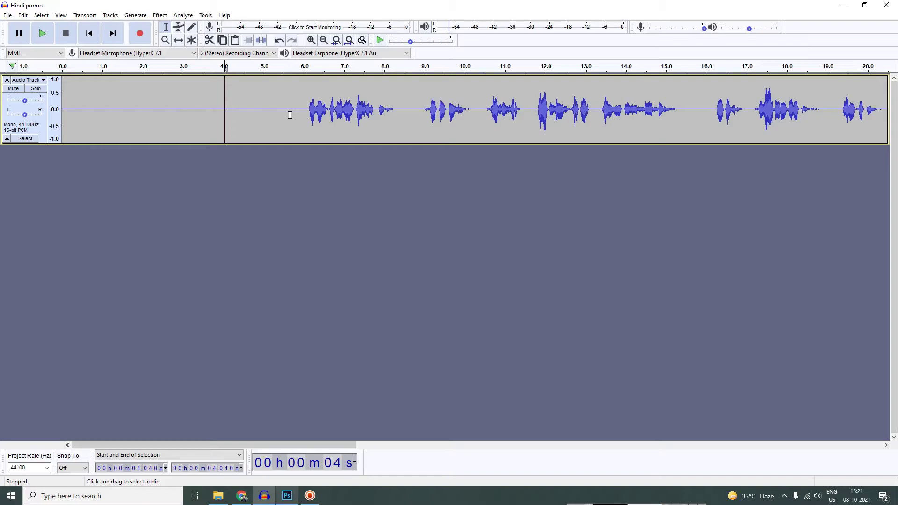
{"action": "left_click_drag", "start_coordinate": [286, 109], "coordinate": [55, 125]}
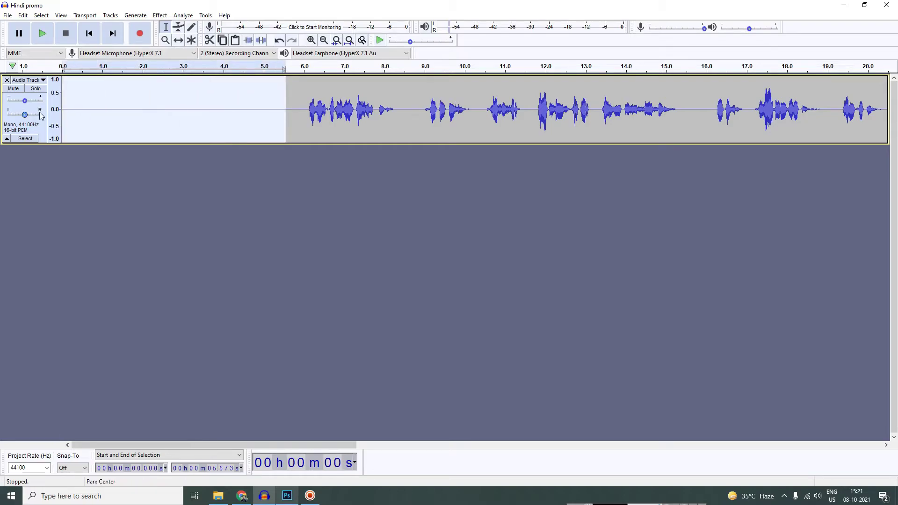
{"action": "key", "text": "Delete"}
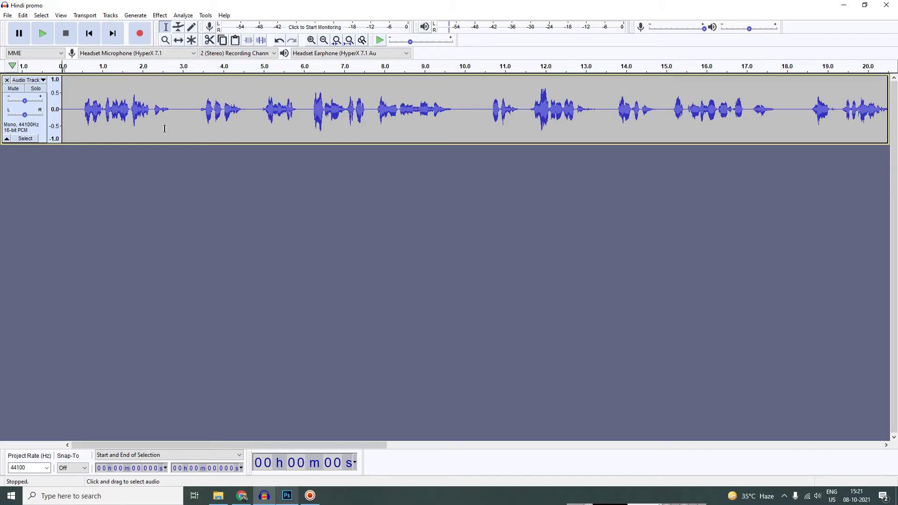
Normalize the whole track to a peak amplitude of -1.0 dB with DC offset removal enabled
{"action": "key", "text": "ctrl+a"}
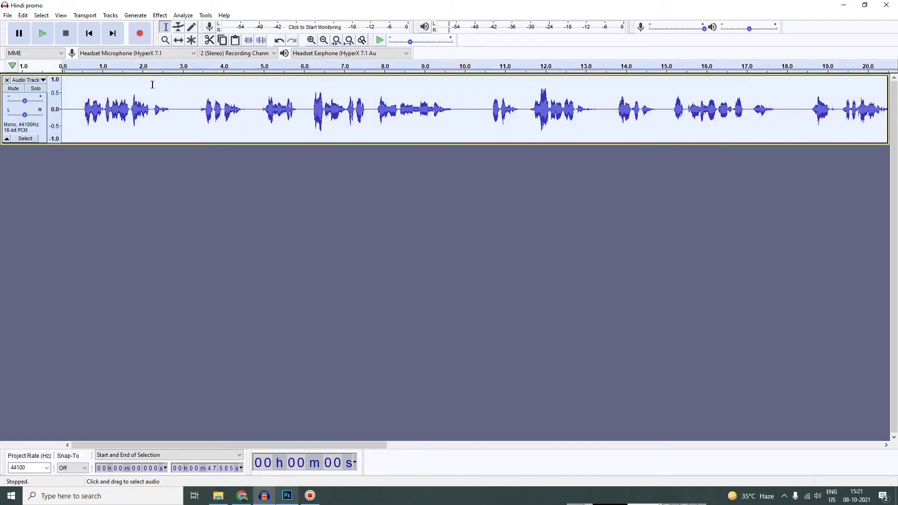
{"action": "left_click", "coordinate": [160, 15]}
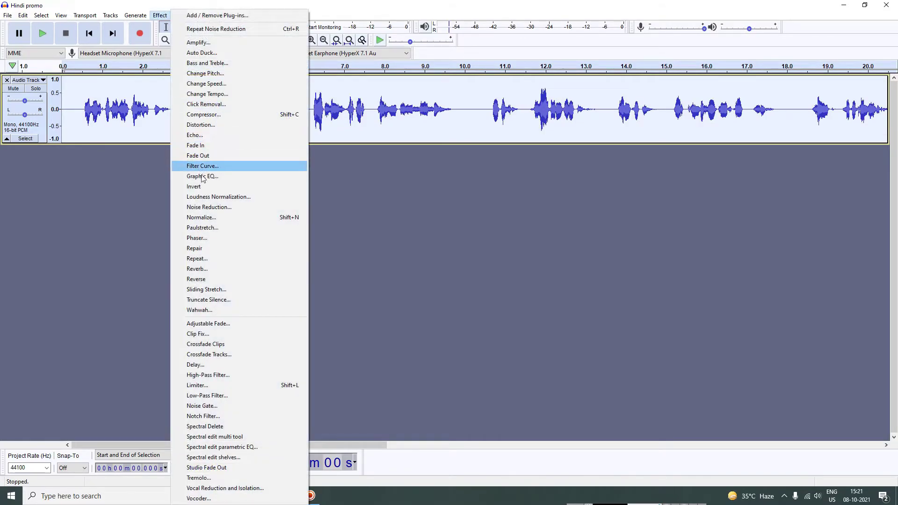
{"action": "left_click", "coordinate": [233, 218]}
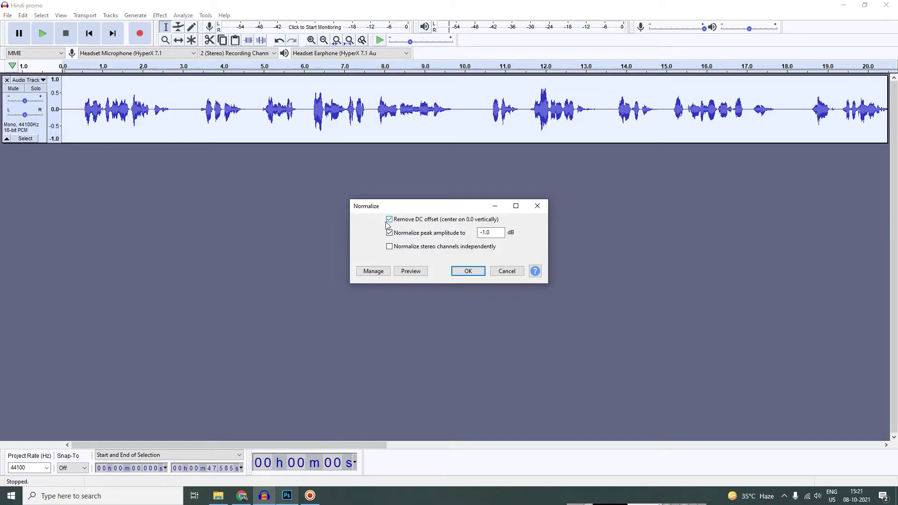
{"action": "left_click", "coordinate": [469, 272]}
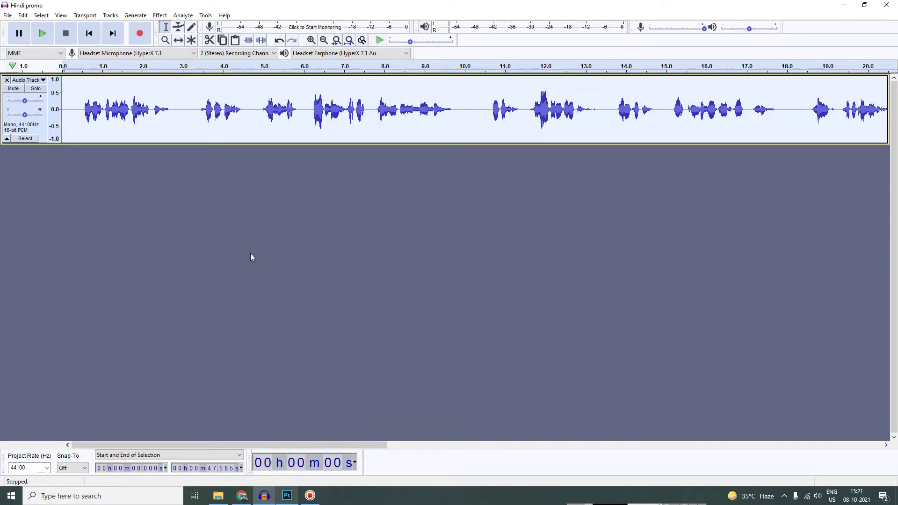
Compress the whole track with threshold -12 dB, noise floor -40 dB, ratio 2:1, attack 0.20 secs, release 1.0 secs and make-up gain enabled
{"action": "left_click", "coordinate": [159, 15]}
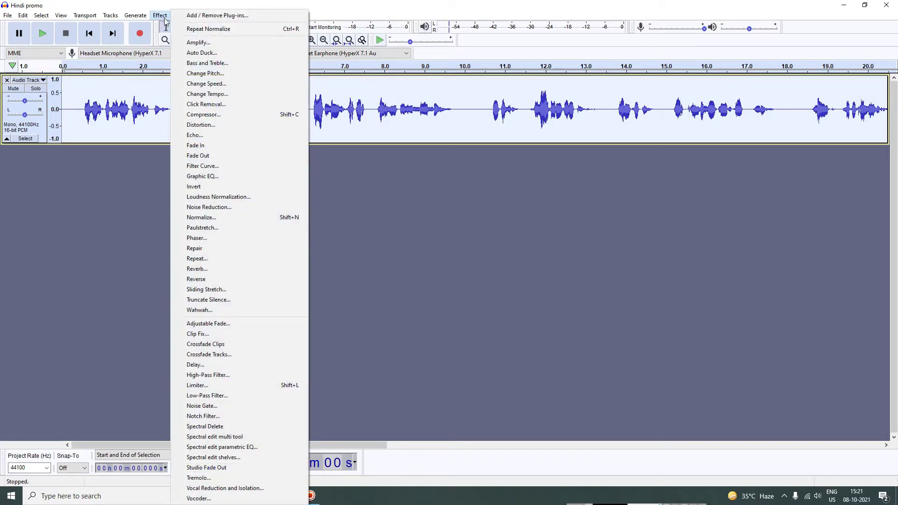
{"action": "left_click", "coordinate": [219, 115]}
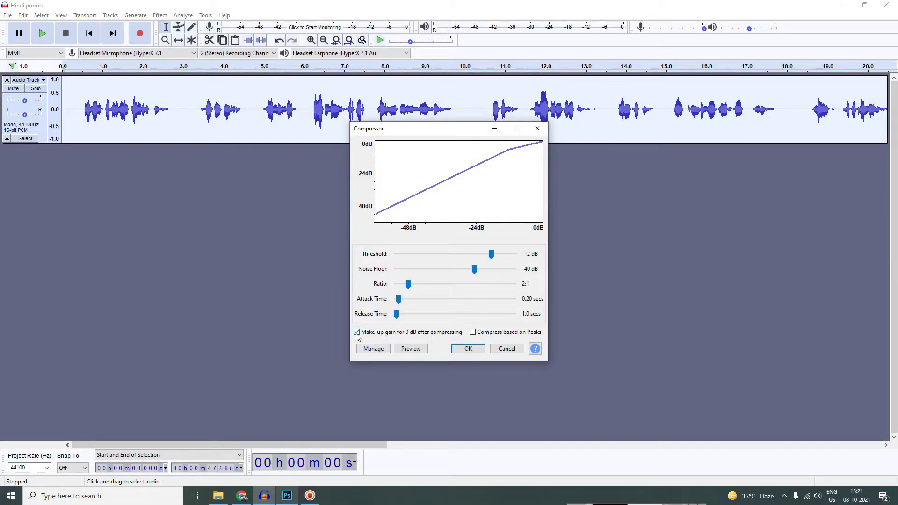
{"action": "left_click", "coordinate": [468, 349]}
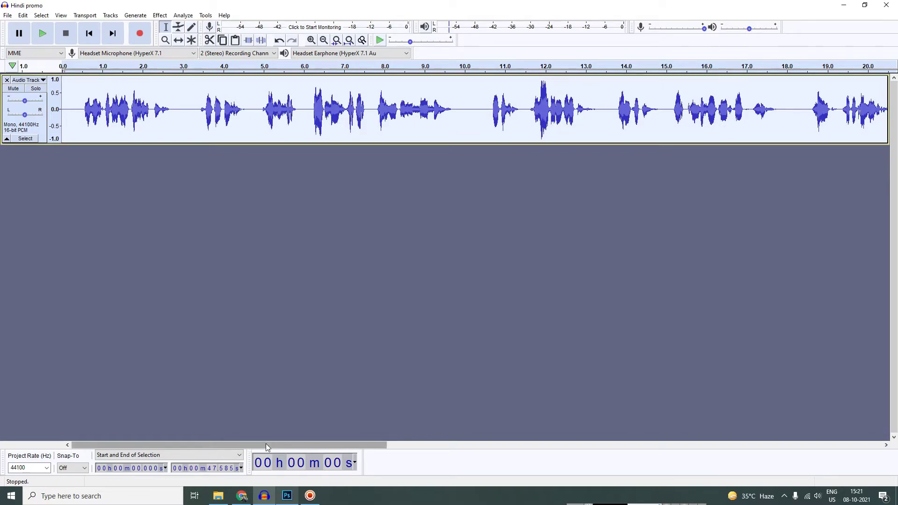
{"action": "left_click_drag", "start_coordinate": [369, 445], "coordinate": [493, 445]}
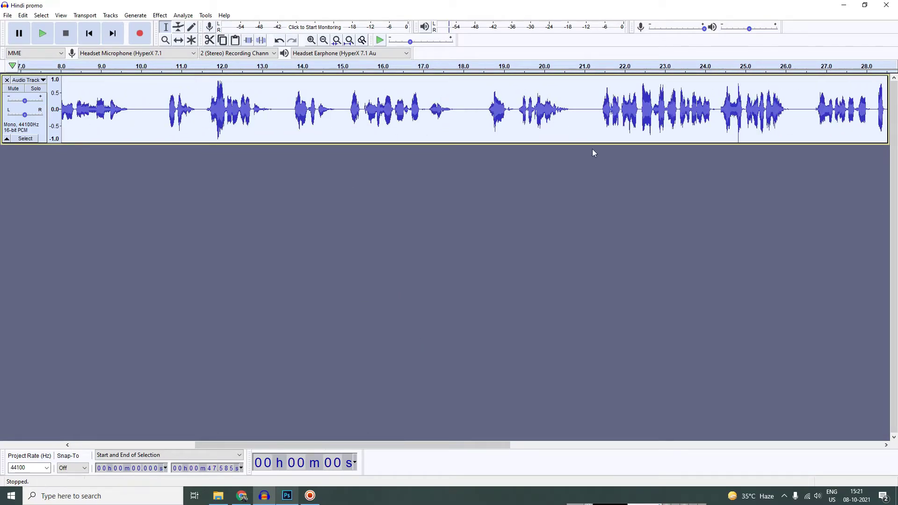
Apply a Soft Limit limiter to the whole track with limit -3.00 dB, hold 10.00 ms, input gain 0.00 dB and no make-up gain
{"action": "left_click", "coordinate": [159, 16]}
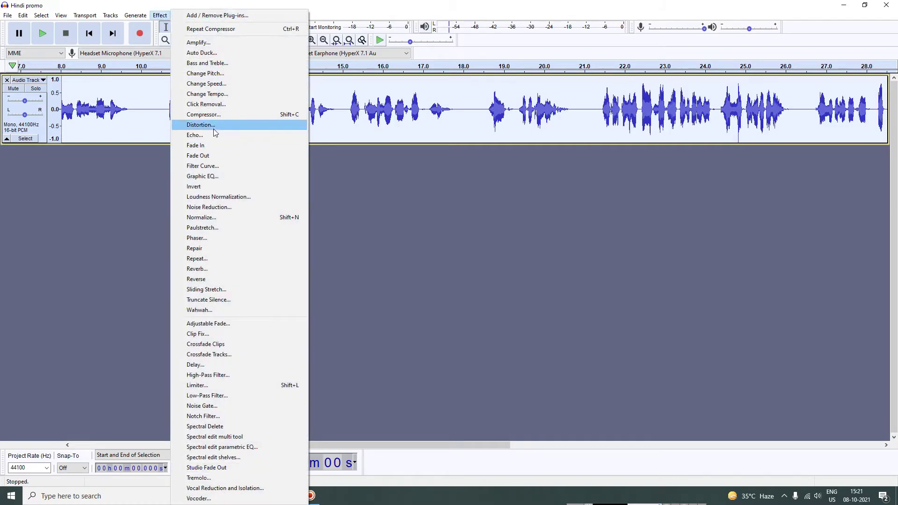
{"action": "left_click", "coordinate": [403, 3]}
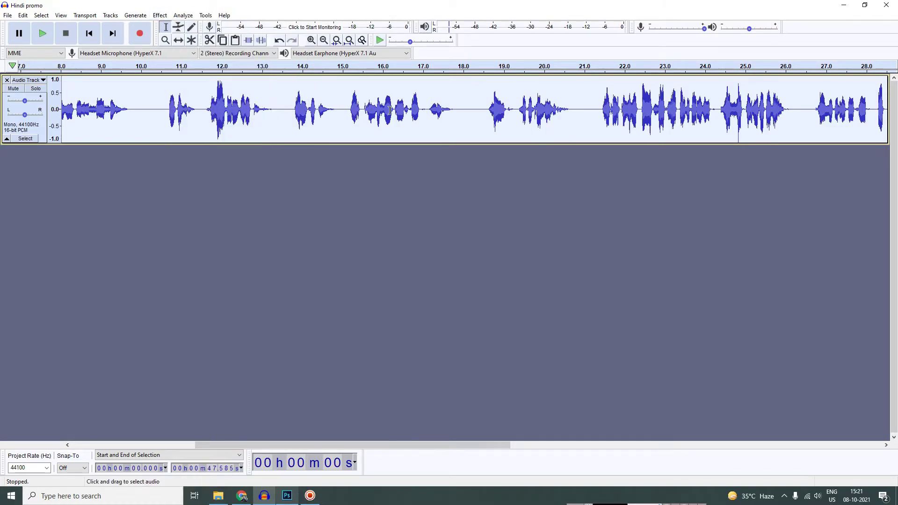
{"action": "left_click", "coordinate": [160, 16]}
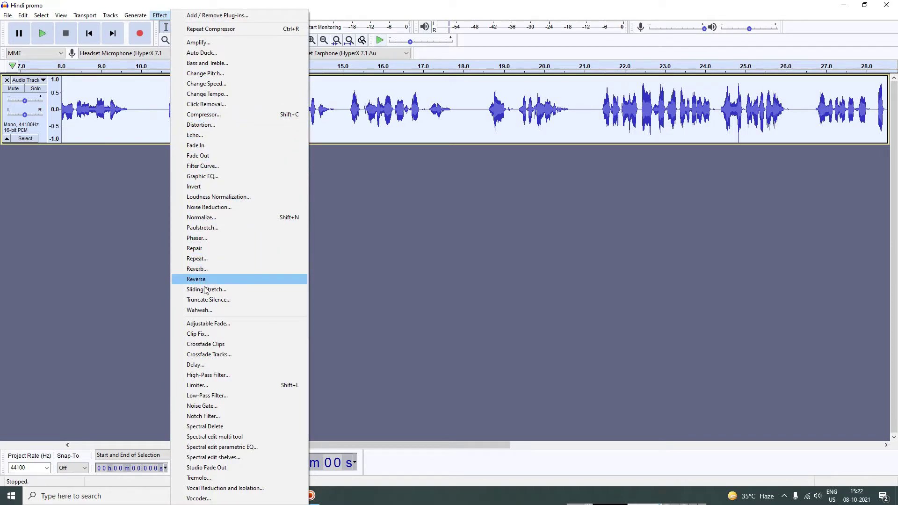
{"action": "left_click", "coordinate": [209, 387]}
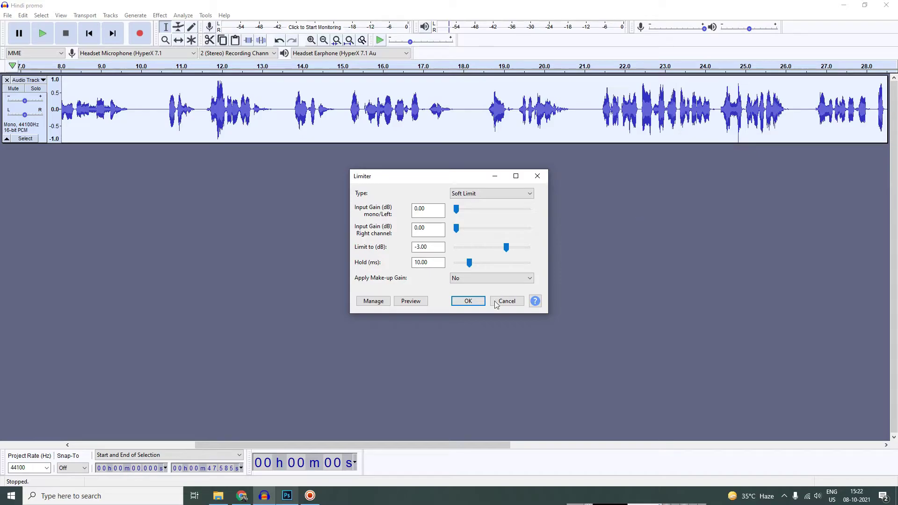
{"action": "left_click", "coordinate": [469, 302]}
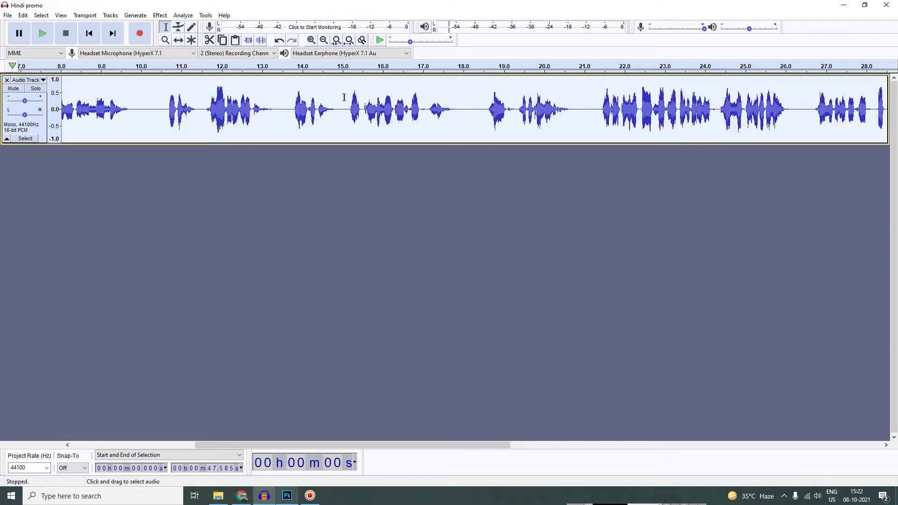
Silence the opening of the track from 0 to 0.488 s, before the first phrase
{"action": "left_click_drag", "start_coordinate": [243, 445], "coordinate": [120, 444]}
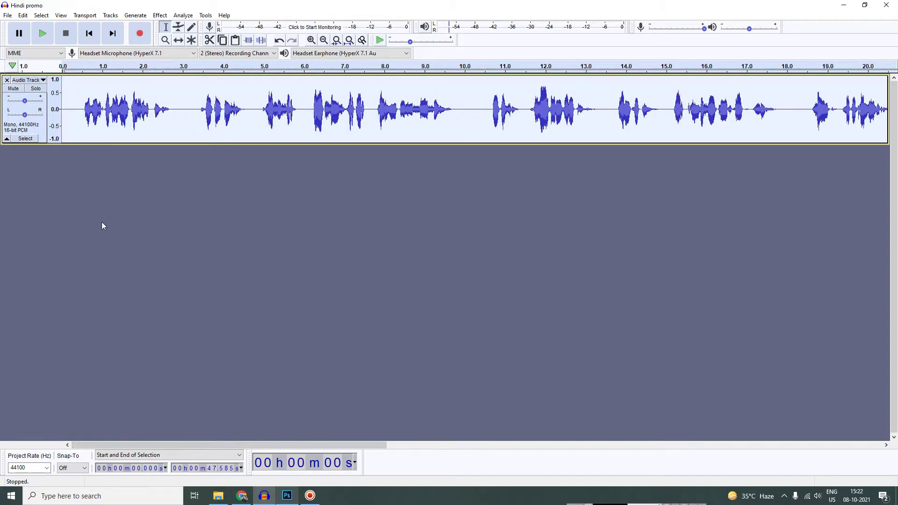
{"action": "key", "text": "space"}
{"action": "key", "text": "space"}
{"action": "left_click_drag", "start_coordinate": [82, 108], "coordinate": [51, 122]}
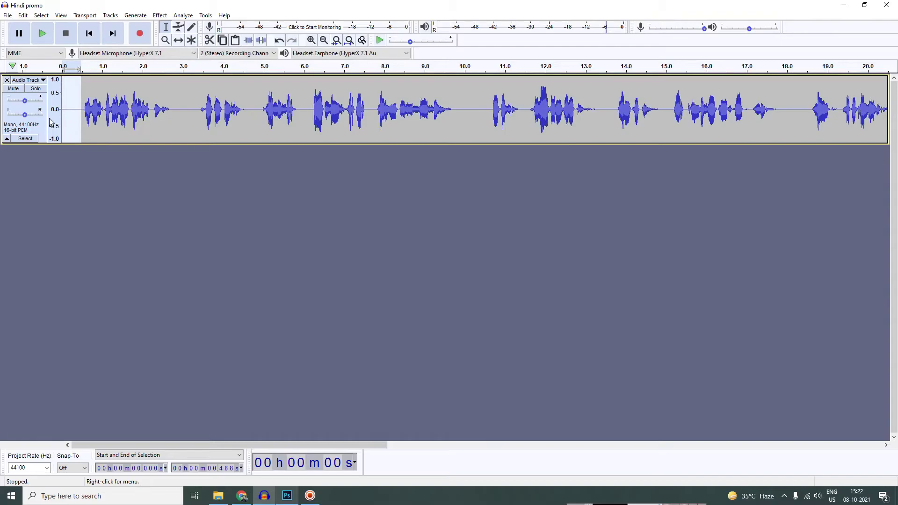
{"action": "key", "text": "ctrl+l"}
Play the track from 0.627 s through the first phrases to check the limited sound
{"action": "left_click", "coordinate": [87, 123]}
{"action": "key", "text": "space"}
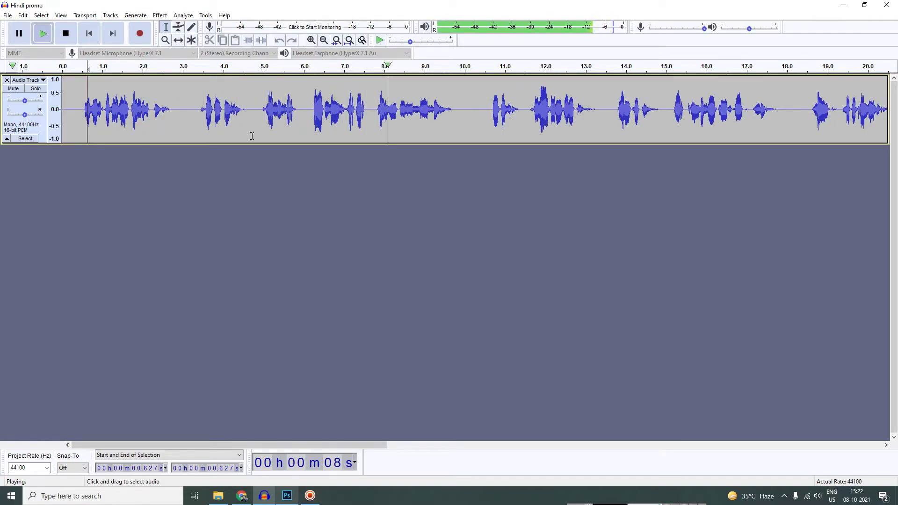
{"action": "key", "text": "space"}
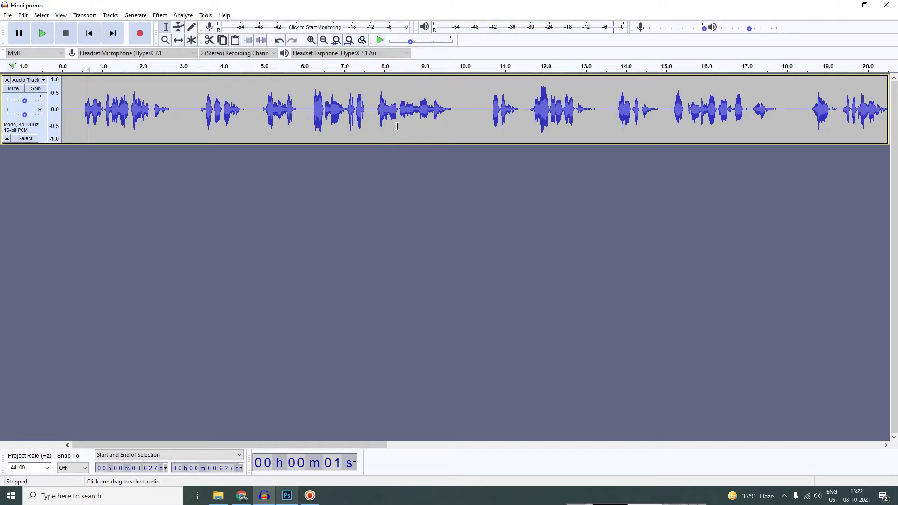
Apply the Bass Boost filter curve to the whole track with its low shelf lowered to about 6.5 dB, and play the opening
{"action": "key", "text": "ctrl+a"}
{"action": "left_click", "coordinate": [159, 16]}
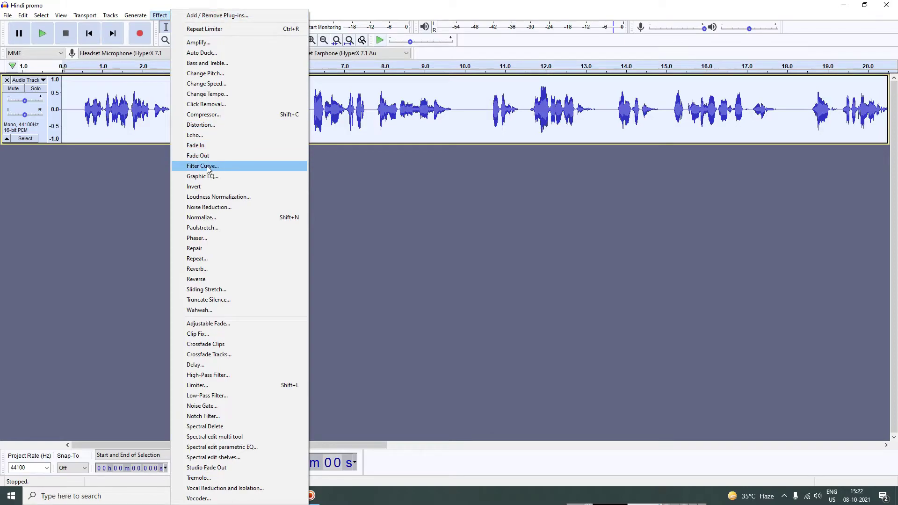
{"action": "left_click", "coordinate": [234, 166]}
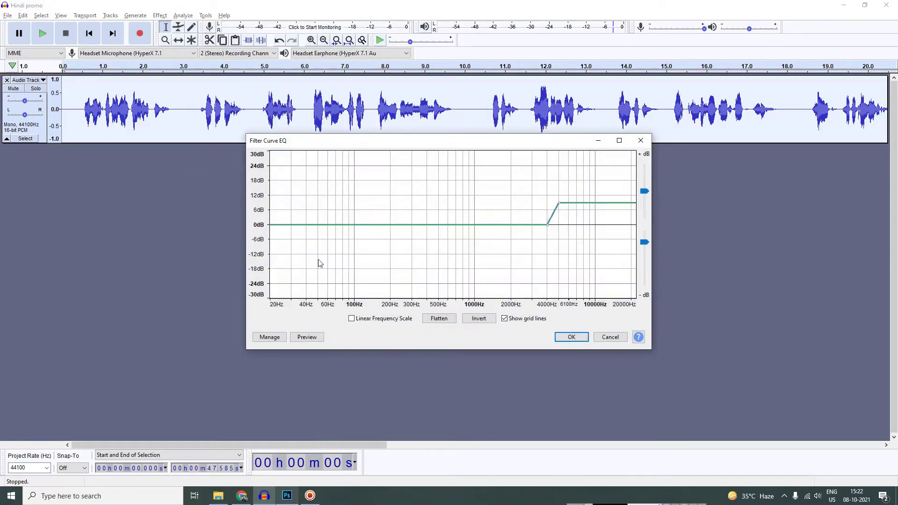
{"action": "left_click", "coordinate": [283, 338]}
{"action": "mouse_move", "coordinate": [302, 385]}
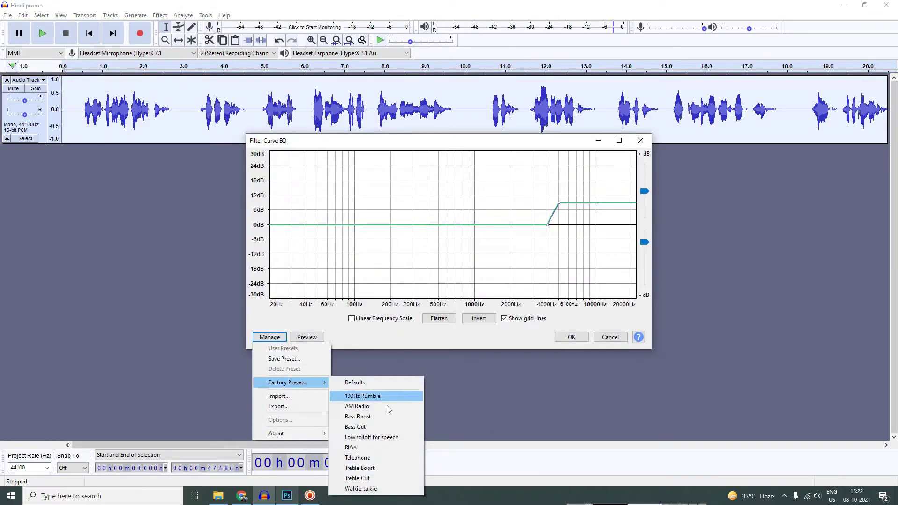
{"action": "left_click", "coordinate": [386, 420]}
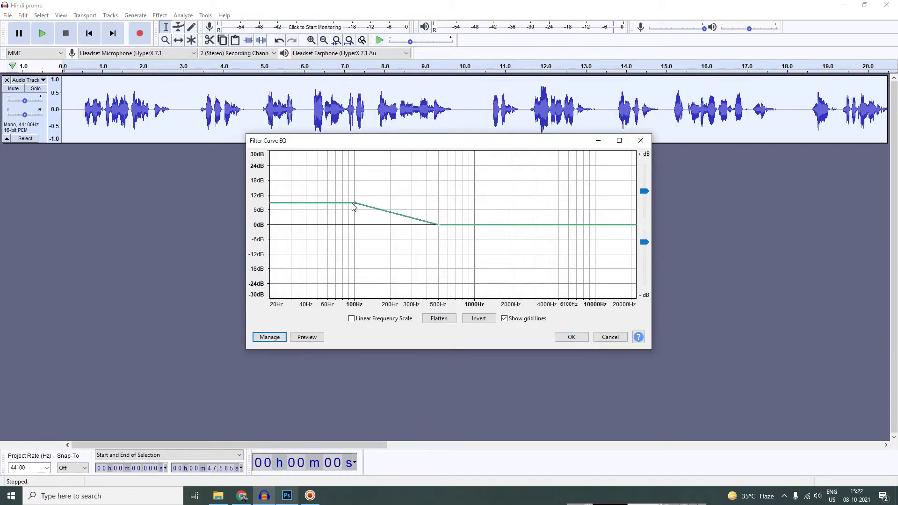
{"action": "left_click_drag", "start_coordinate": [353, 207], "coordinate": [351, 211]}
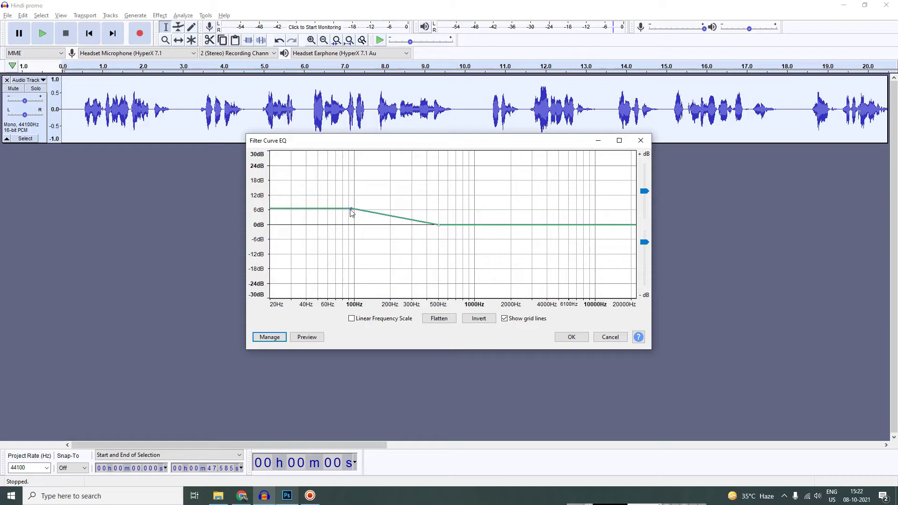
{"action": "left_click", "coordinate": [571, 337]}
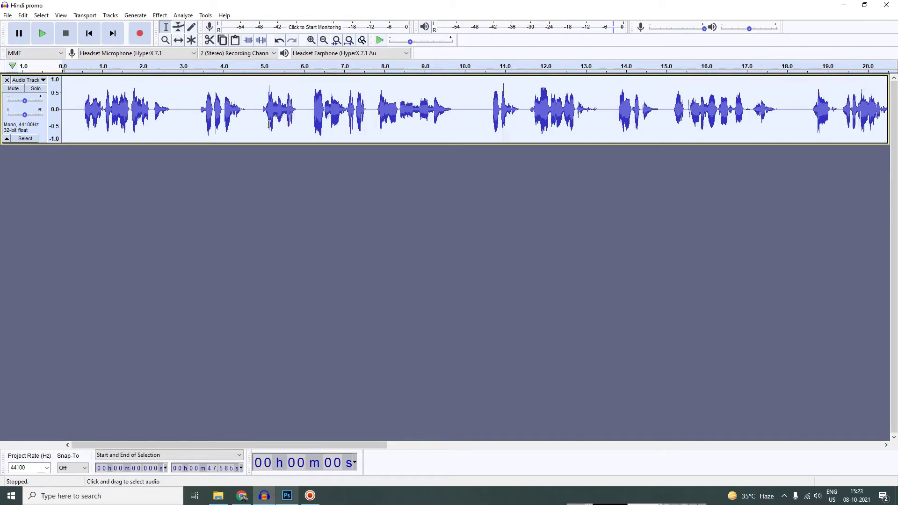
{"action": "key", "text": "space"}
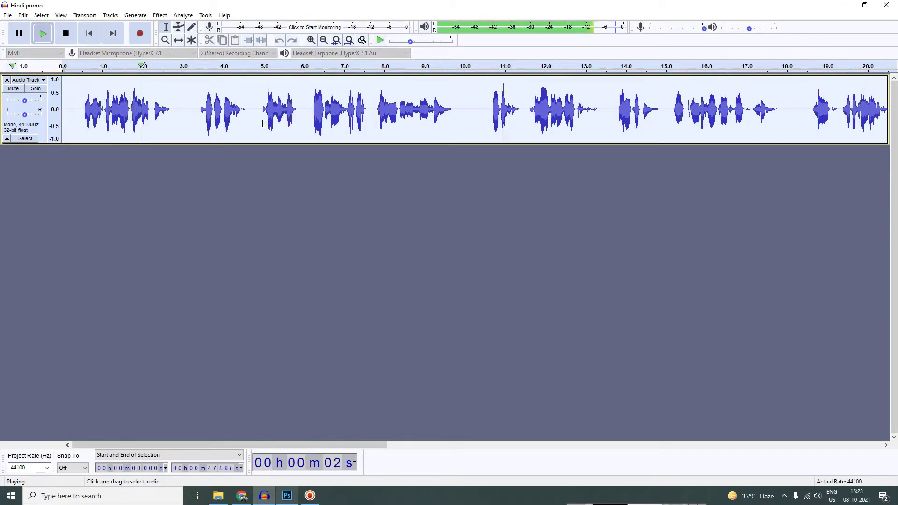
{"action": "key", "text": "space"}
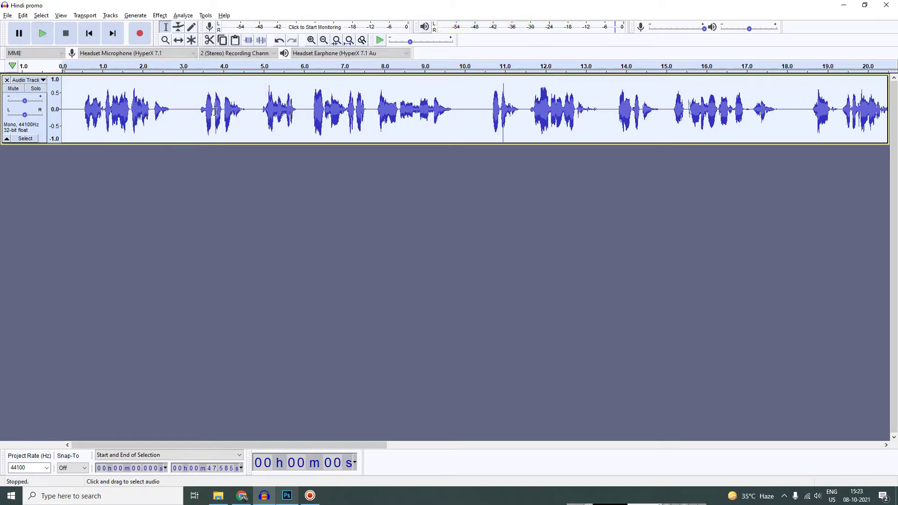
Apply the Treble Boost filter curve to the whole track with its high shelf point adjusted slightly, and play the opening
{"action": "left_click", "coordinate": [160, 15]}
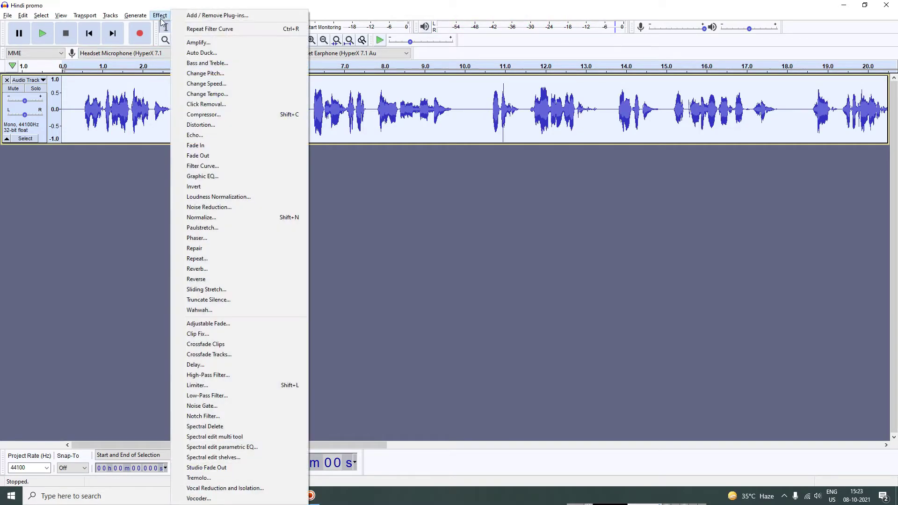
{"action": "left_click", "coordinate": [218, 167]}
{"action": "left_click", "coordinate": [283, 337]}
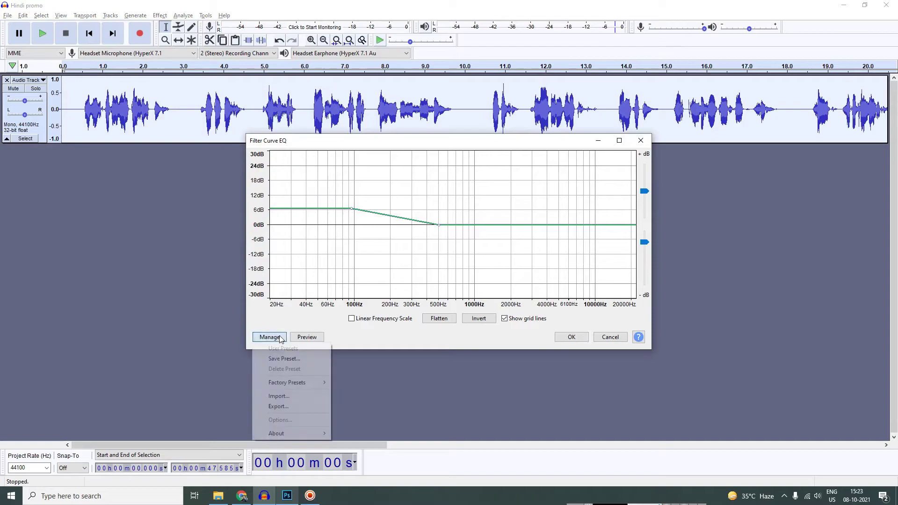
{"action": "mouse_move", "coordinate": [293, 382]}
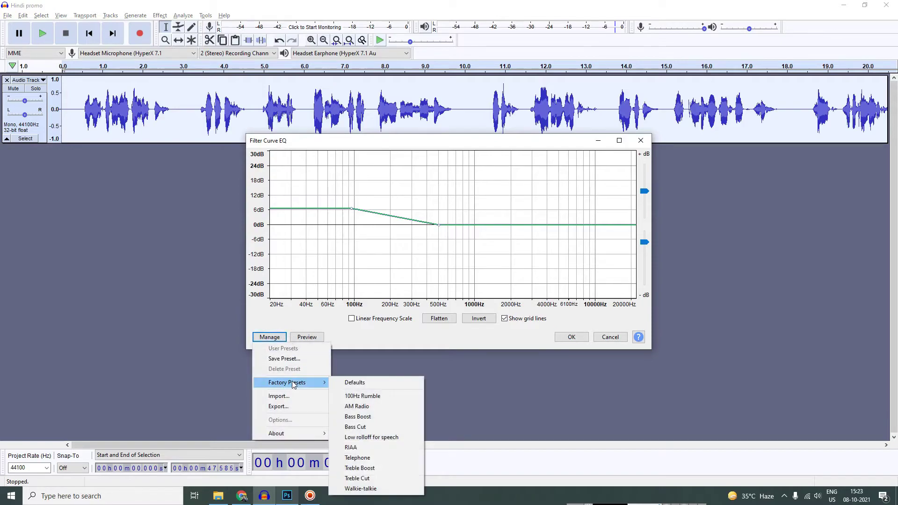
{"action": "left_click", "coordinate": [372, 470]}
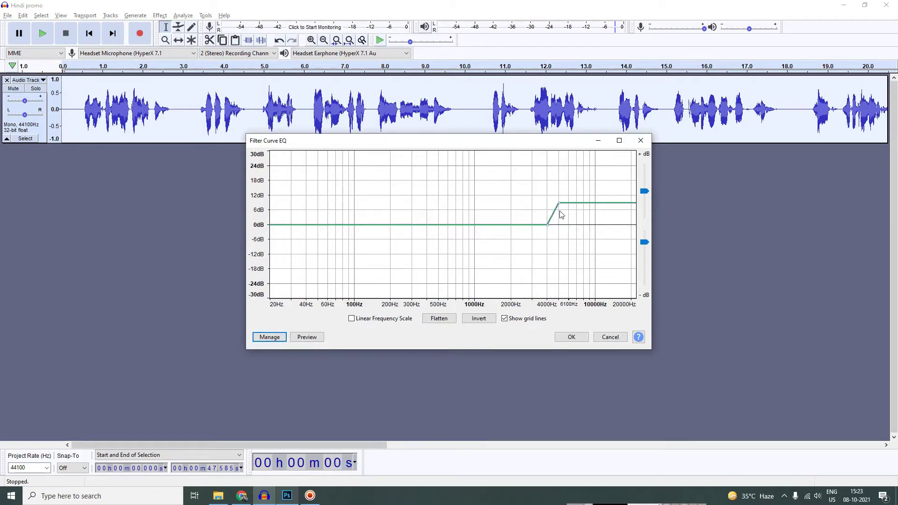
{"action": "left_click_drag", "start_coordinate": [559, 208], "coordinate": [562, 209]}
{"action": "left_click", "coordinate": [571, 336]}
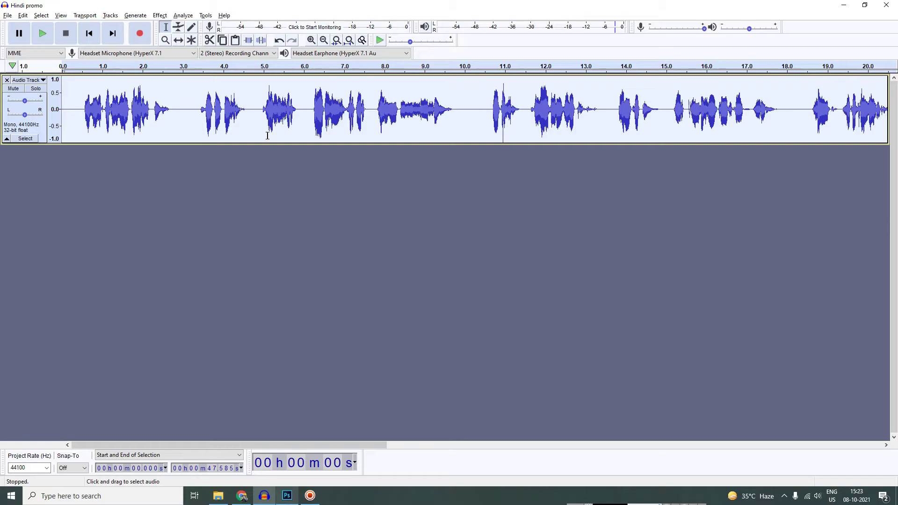
{"action": "key", "text": "space"}
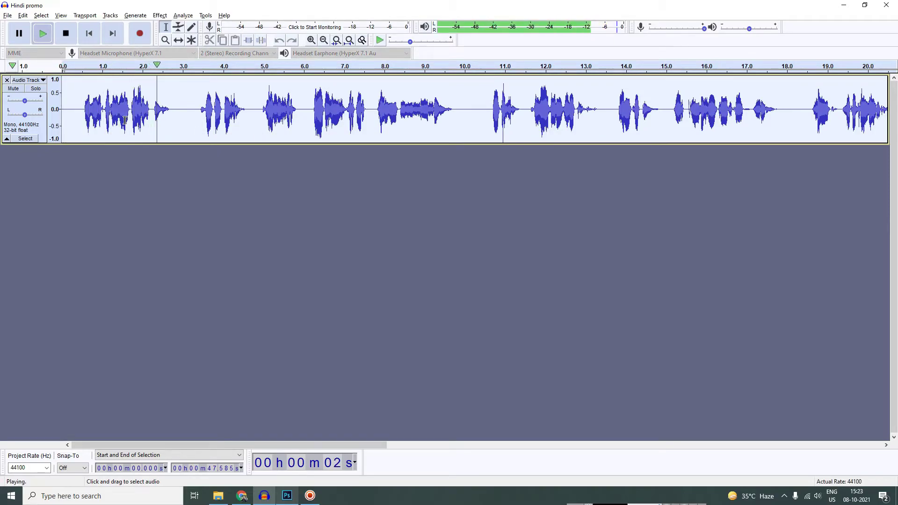
{"action": "key", "text": "space"}
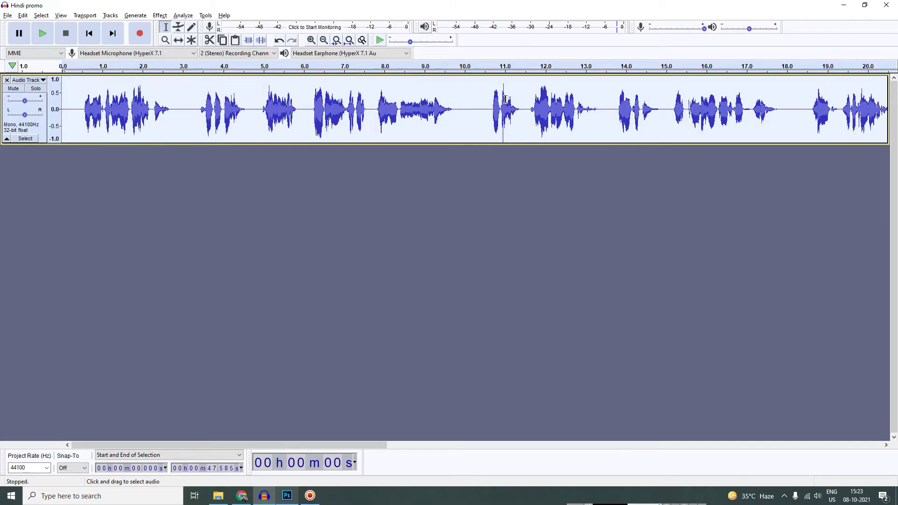
Apply the limiter to the whole equalized track again, keeping its previous settings
{"action": "left_click", "coordinate": [160, 15]}
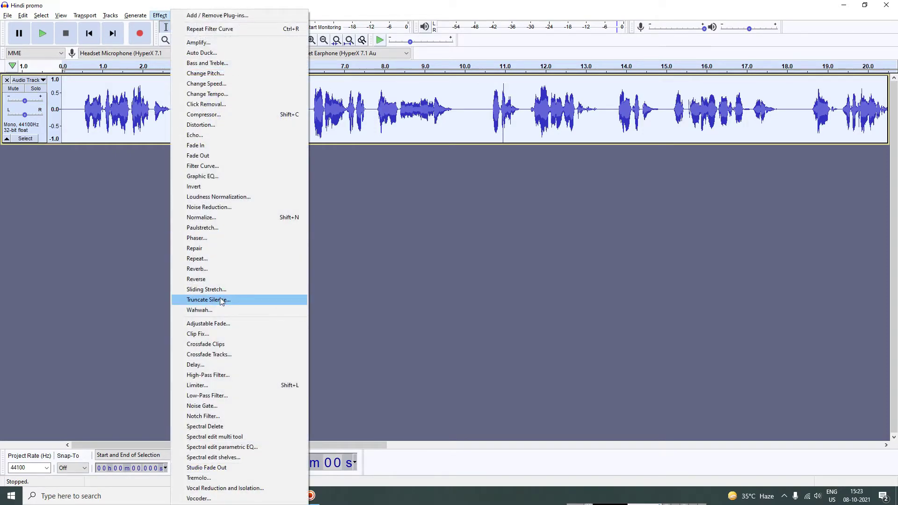
{"action": "left_click", "coordinate": [197, 385]}
{"action": "left_click", "coordinate": [469, 302]}
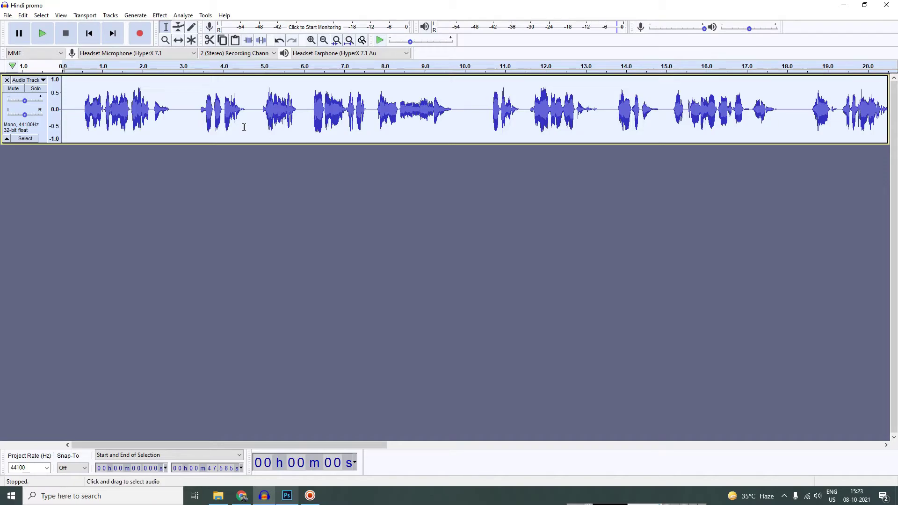
Try an echo with 0.08 s delay and 0.1 decay factor on the whole track, listen to it, and undo it
{"action": "left_click", "coordinate": [160, 15]}
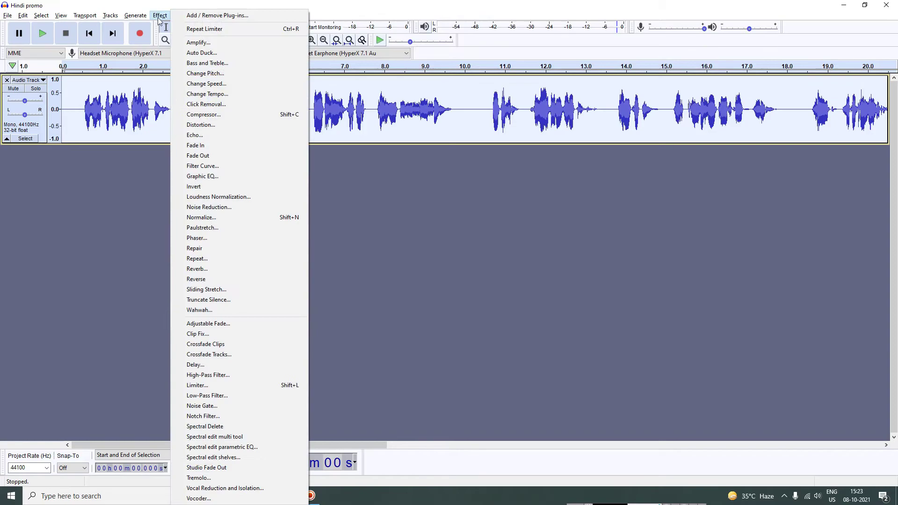
{"action": "left_click", "coordinate": [201, 136]}
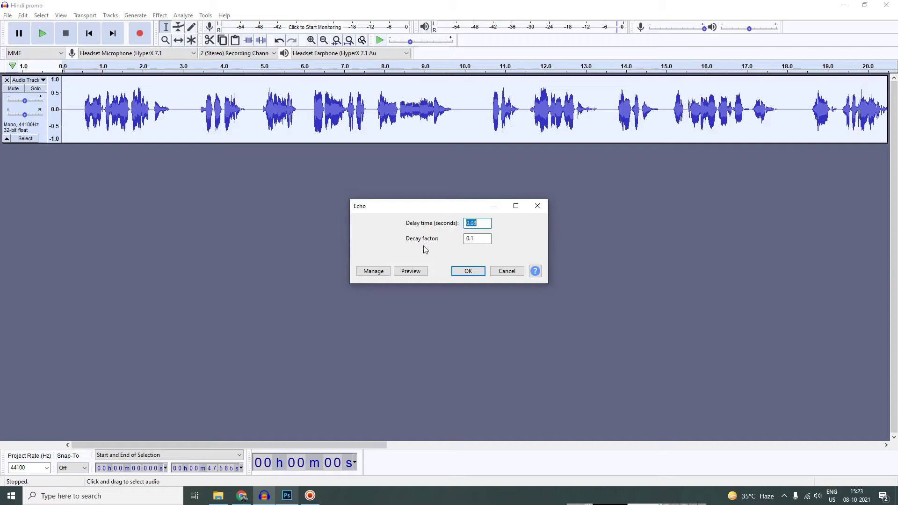
{"action": "left_click", "coordinate": [472, 269]}
{"action": "key", "text": "space"}
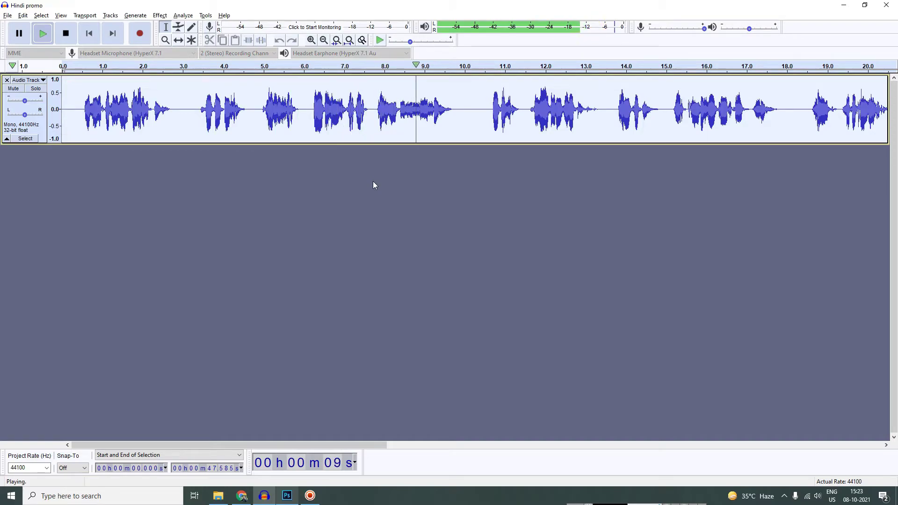
{"action": "key", "text": "space"}
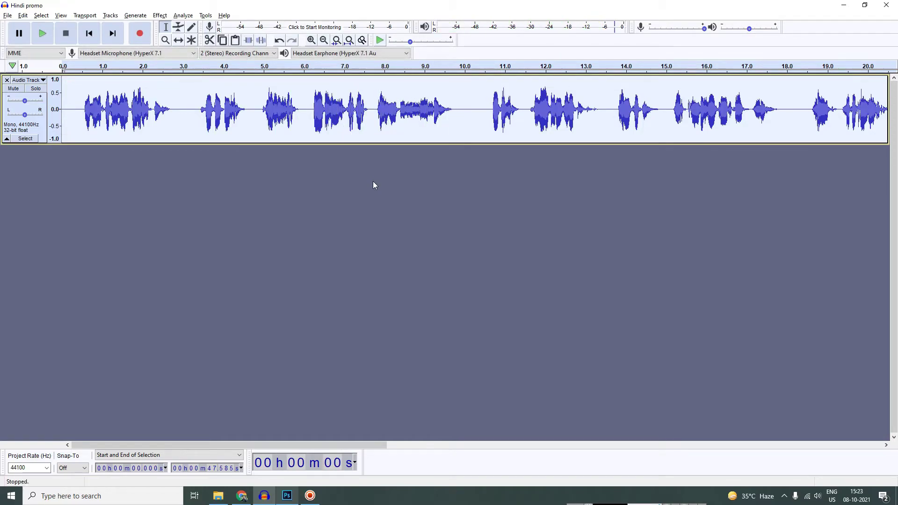
{"action": "key", "text": "ctrl+z"}
{"action": "left_click", "coordinate": [159, 15]}
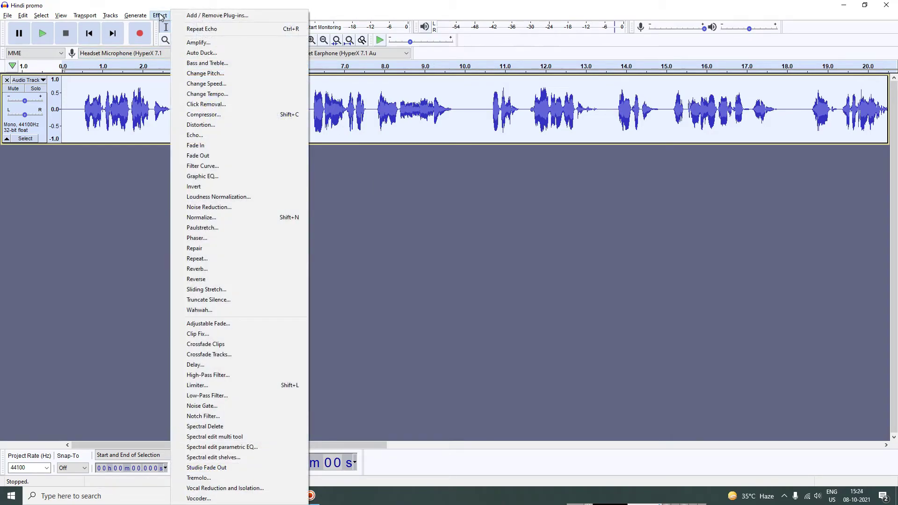
{"action": "left_click", "coordinate": [356, 4]}
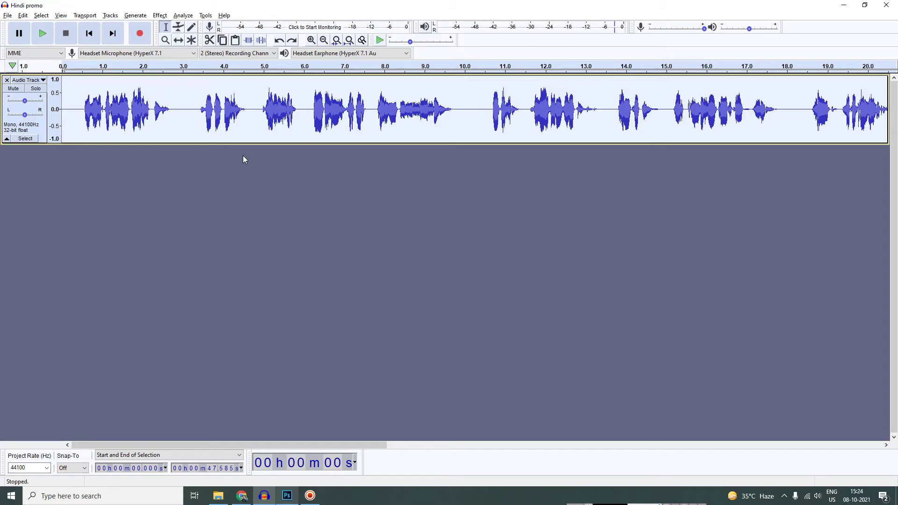
Import the OnlyMP3.net background music file as a new stereo track below the voice track
{"action": "left_click", "coordinate": [89, 171]}
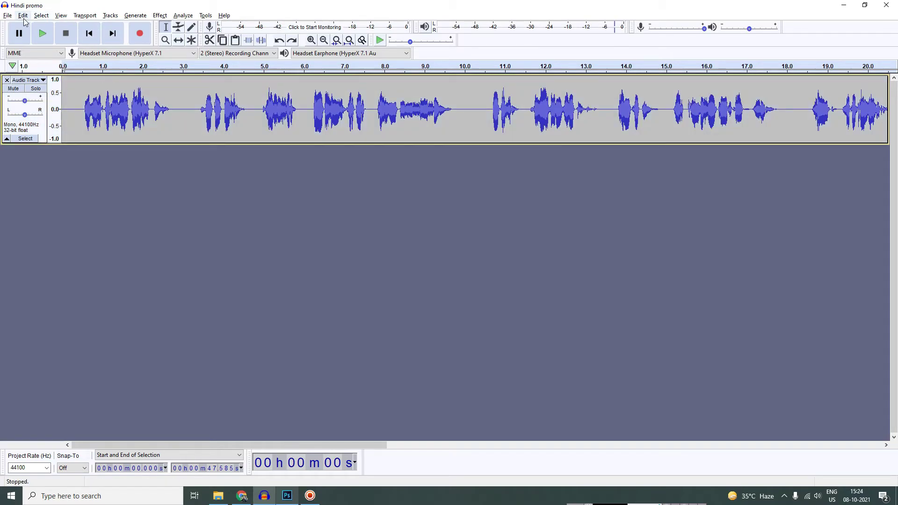
{"action": "left_click", "coordinate": [110, 16]}
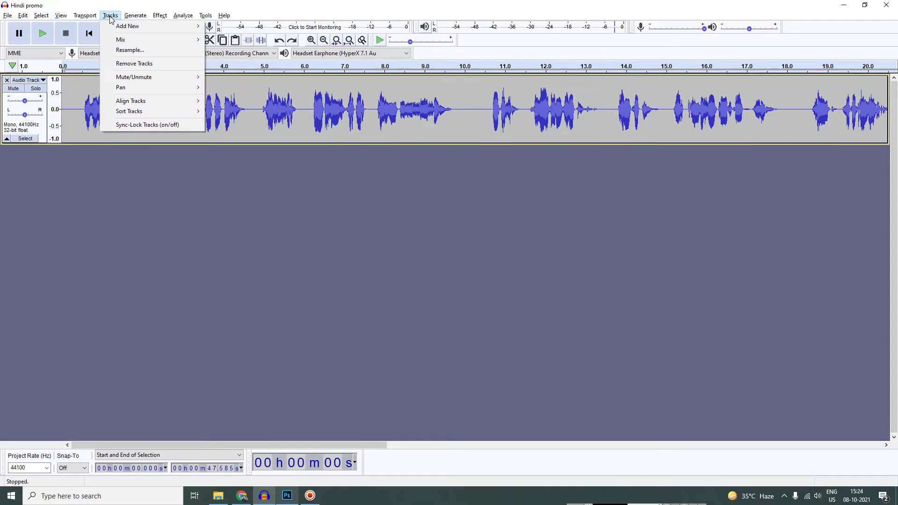
{"action": "mouse_move", "coordinate": [116, 27]}
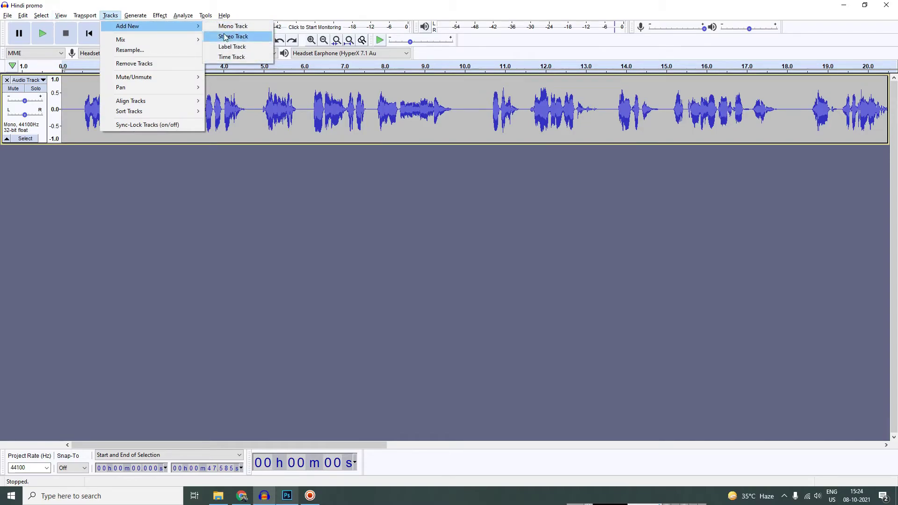
{"action": "left_click", "coordinate": [9, 16]}
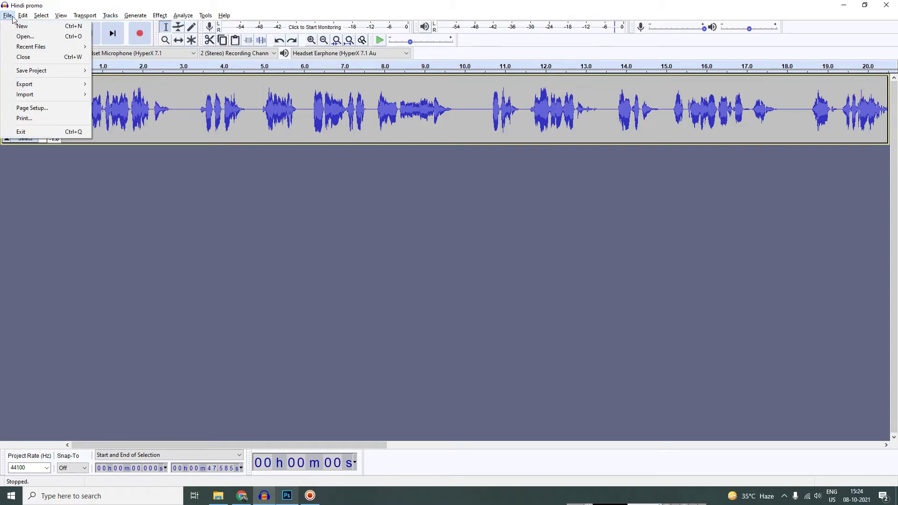
{"action": "mouse_move", "coordinate": [46, 94]}
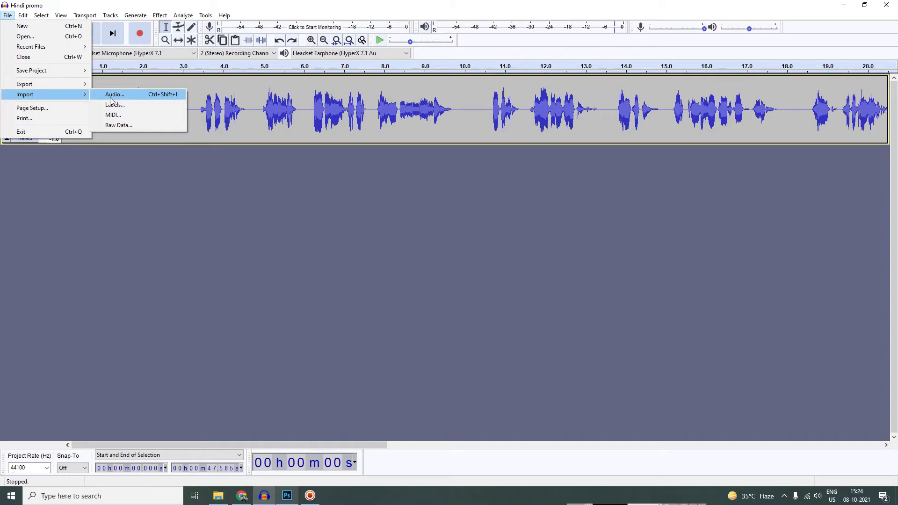
{"action": "left_click", "coordinate": [111, 98]}
{"action": "double_click", "coordinate": [117, 165]}
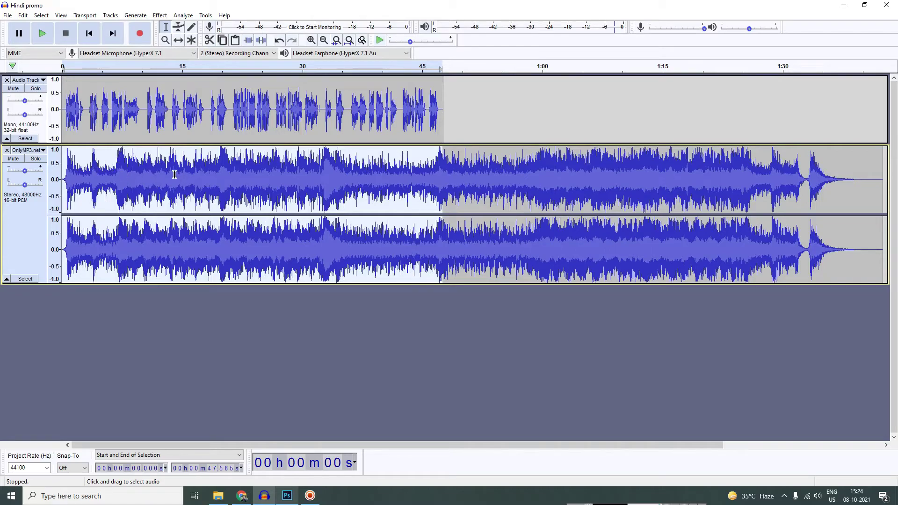
Play the voice and music tracks together from the start to check their balance
{"action": "left_click", "coordinate": [27, 150]}
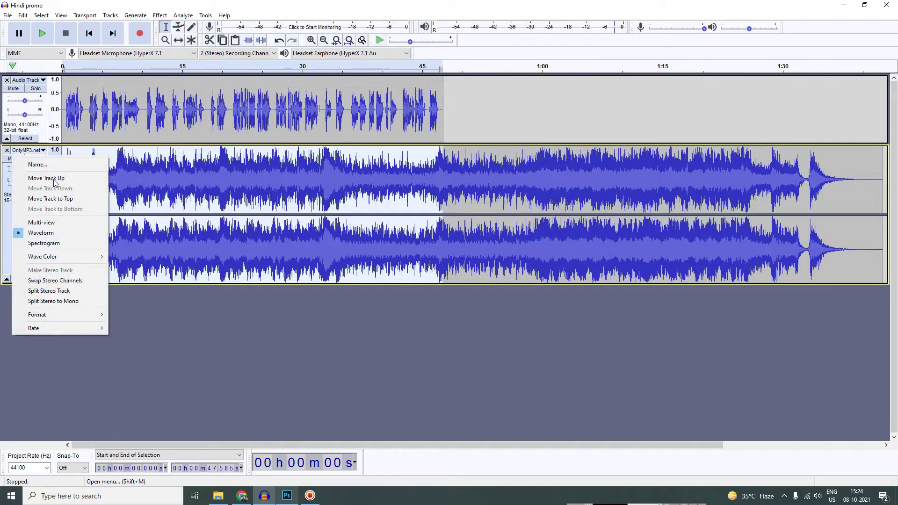
{"action": "left_click", "coordinate": [473, 183]}
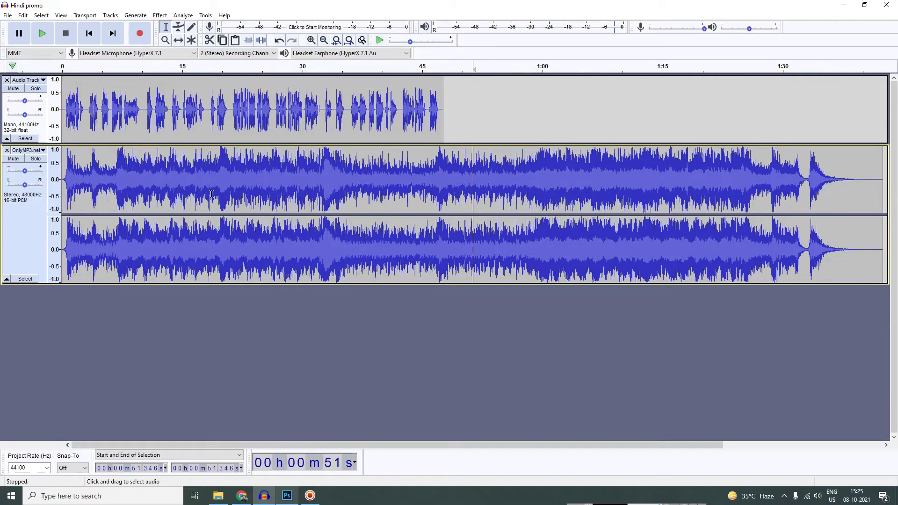
{"action": "left_click", "coordinate": [63, 109]}
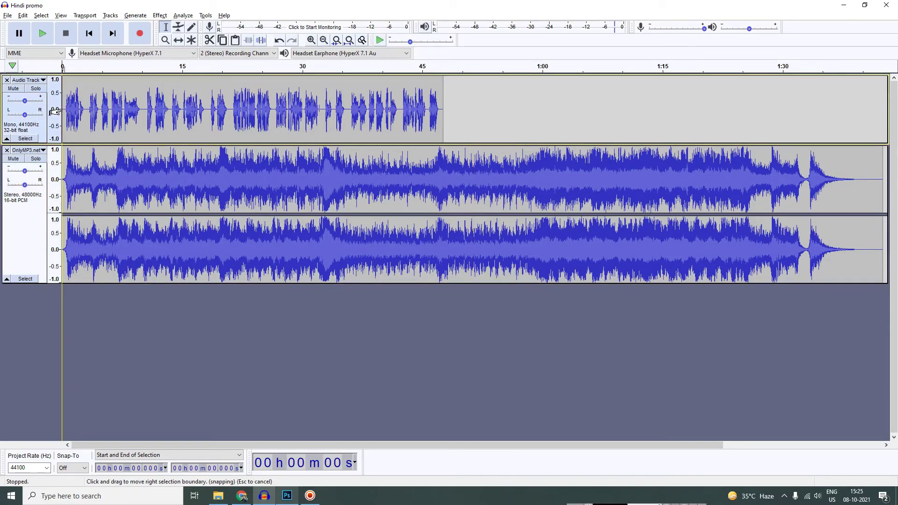
{"action": "key", "text": "space"}
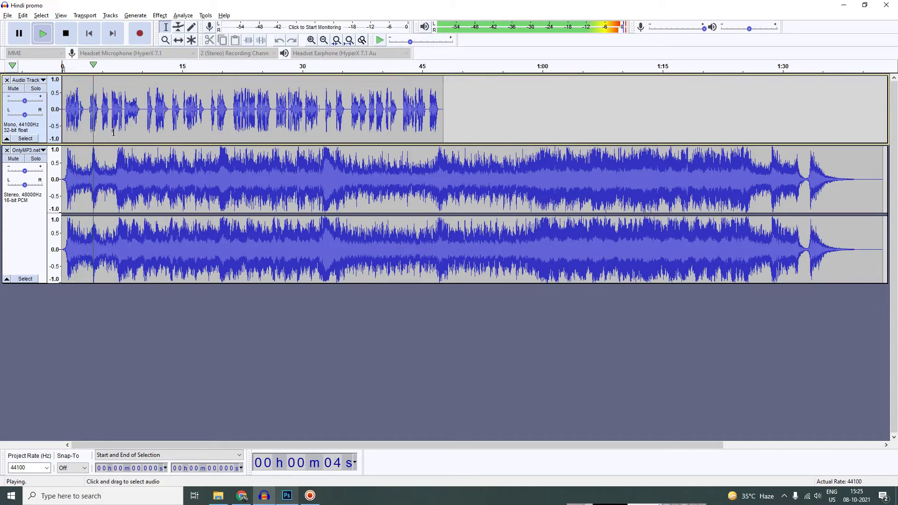
{"action": "key", "text": "space"}
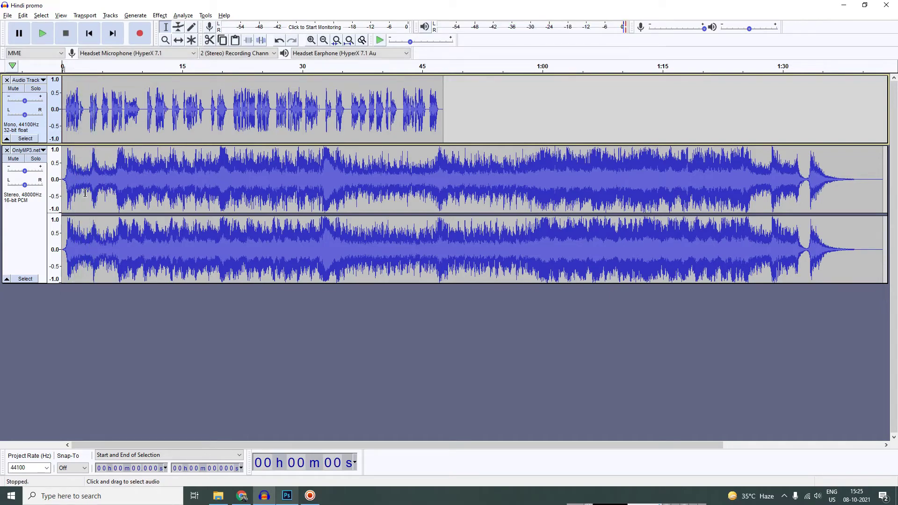
Amplify the whole music track by -10 dB and play the mix from the start
{"action": "left_click", "coordinate": [25, 226]}
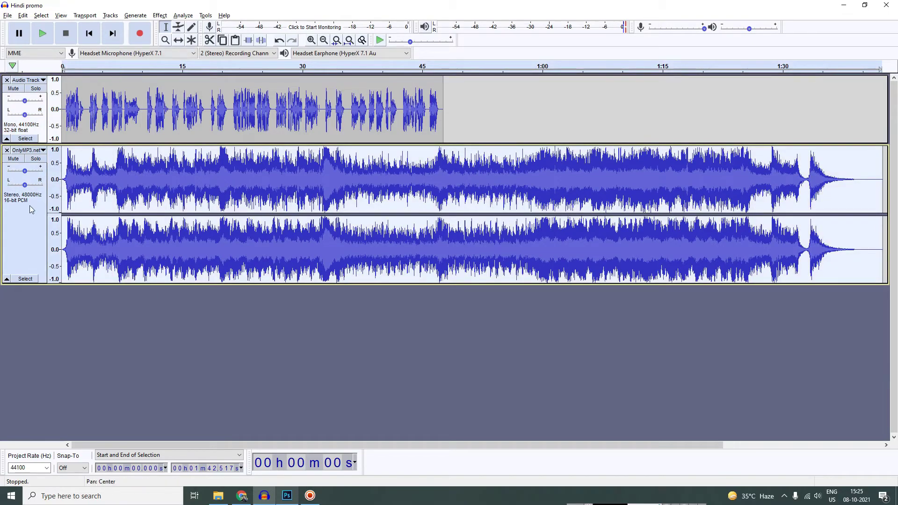
{"action": "left_click", "coordinate": [160, 16]}
{"action": "left_click", "coordinate": [197, 43]}
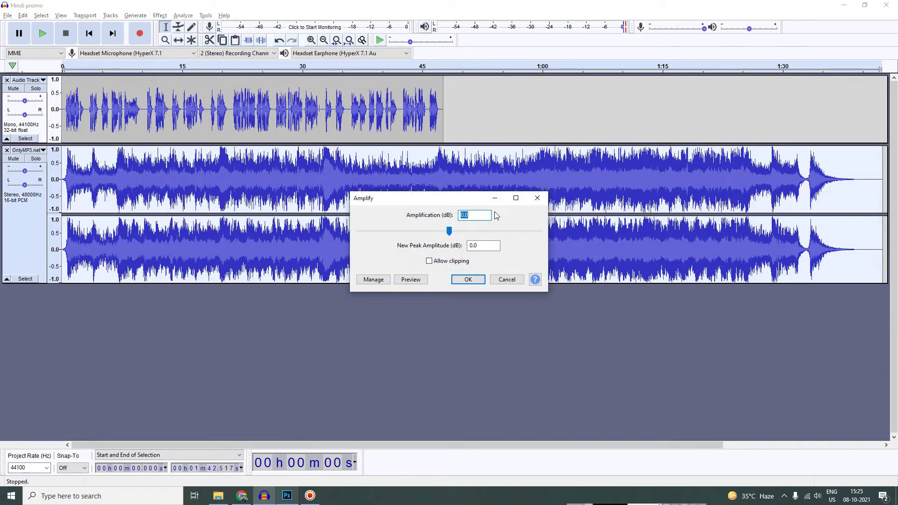
{"action": "type", "text": "-10"}
{"action": "key", "text": "Return"}
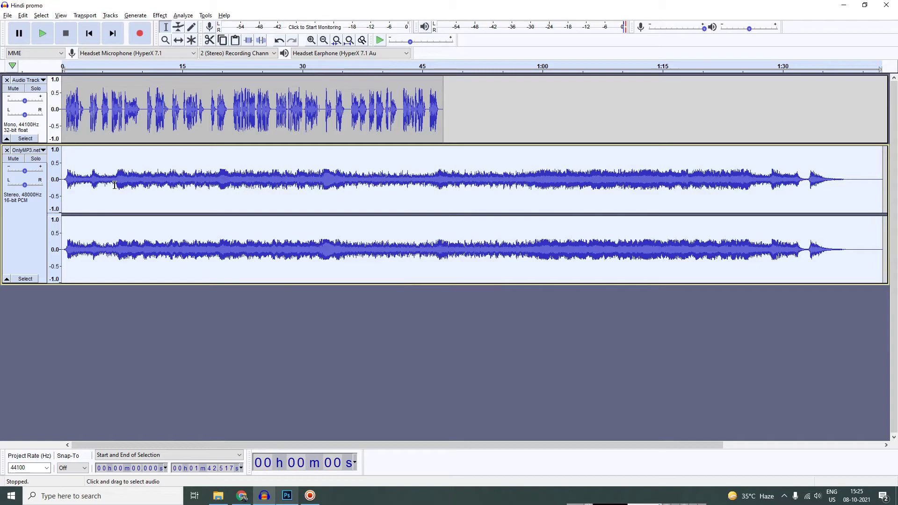
{"action": "key", "text": "space"}
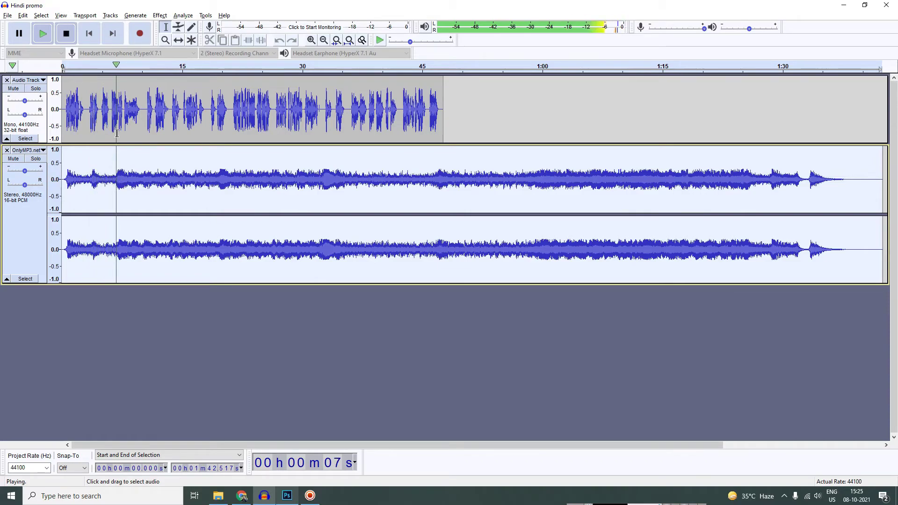
{"action": "left_click", "coordinate": [66, 33]}
Lower the whole music track by another 10 dB with Amplify and play the opening
{"action": "left_click", "coordinate": [160, 15]}
{"action": "left_click", "coordinate": [198, 42]}
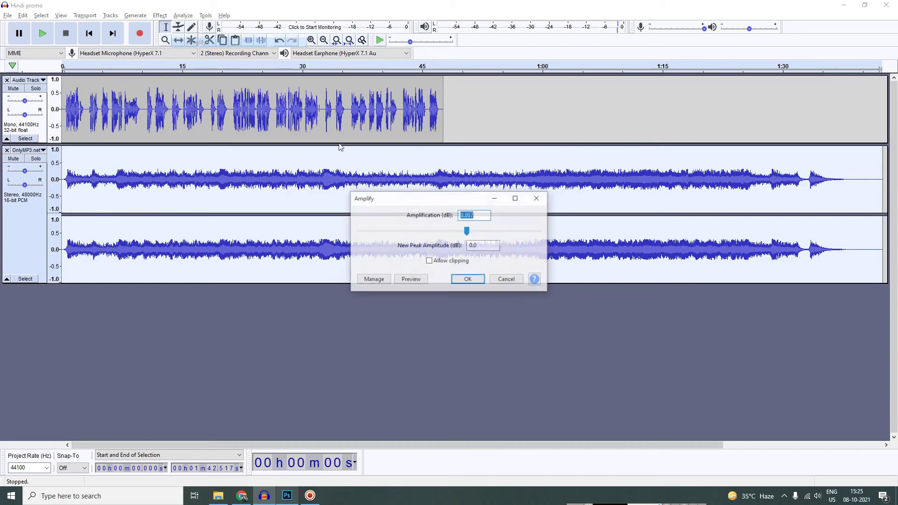
{"action": "type", "text": "-10"}
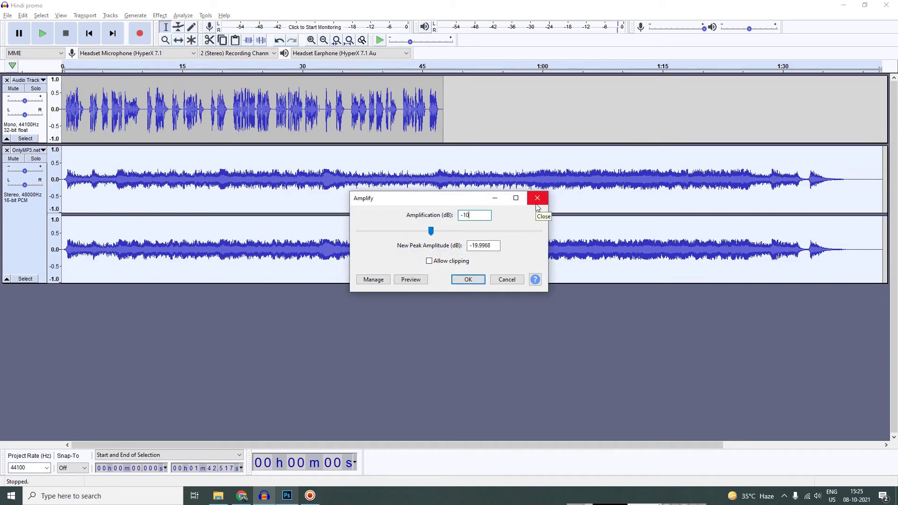
{"action": "key", "text": "Return"}
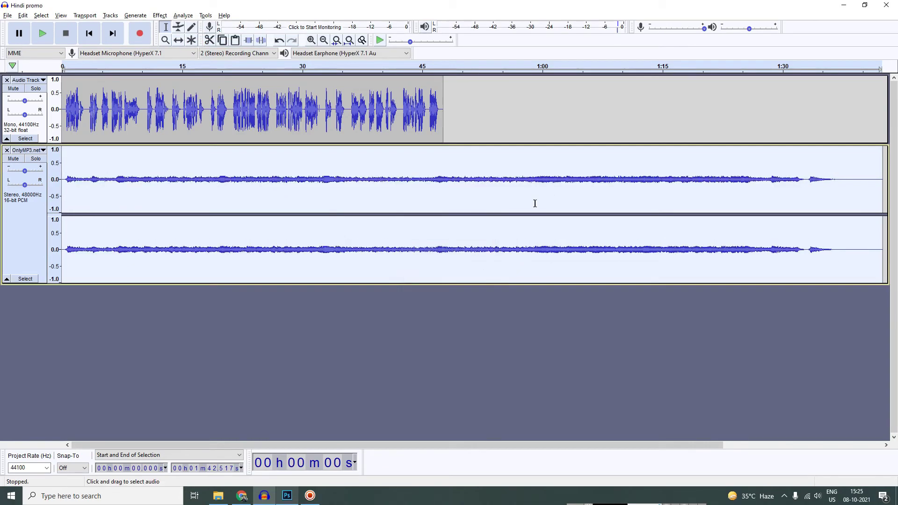
{"action": "key", "text": "space"}
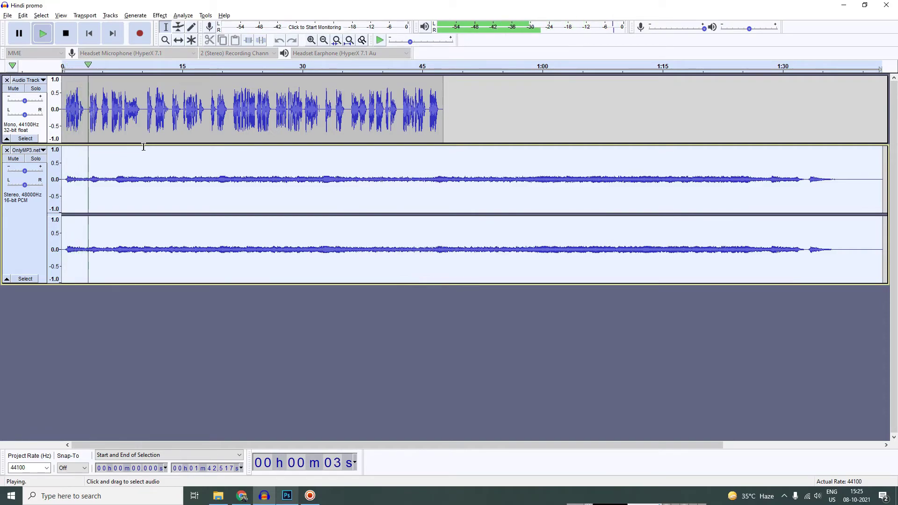
{"action": "key", "text": "space"}
Amplify the whole music track by 4 dB and listen to the mix from the start
{"action": "left_click", "coordinate": [160, 15]}
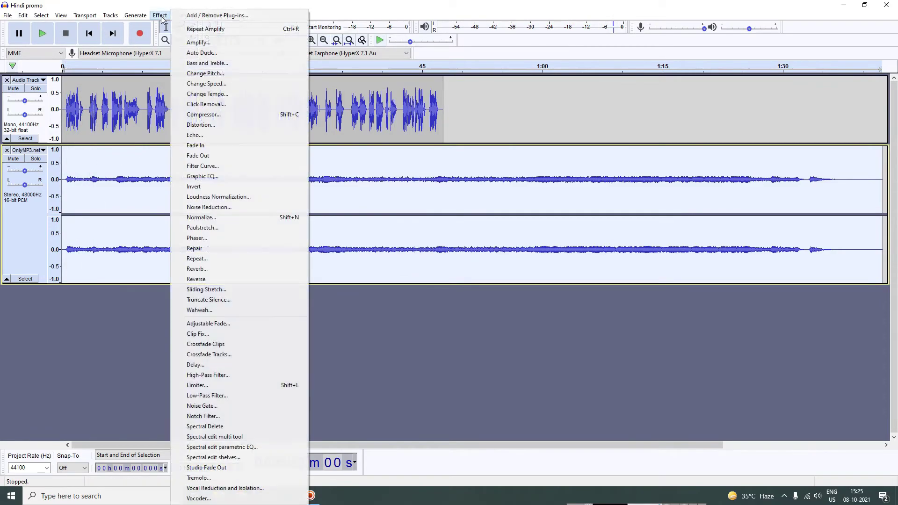
{"action": "left_click", "coordinate": [199, 42]}
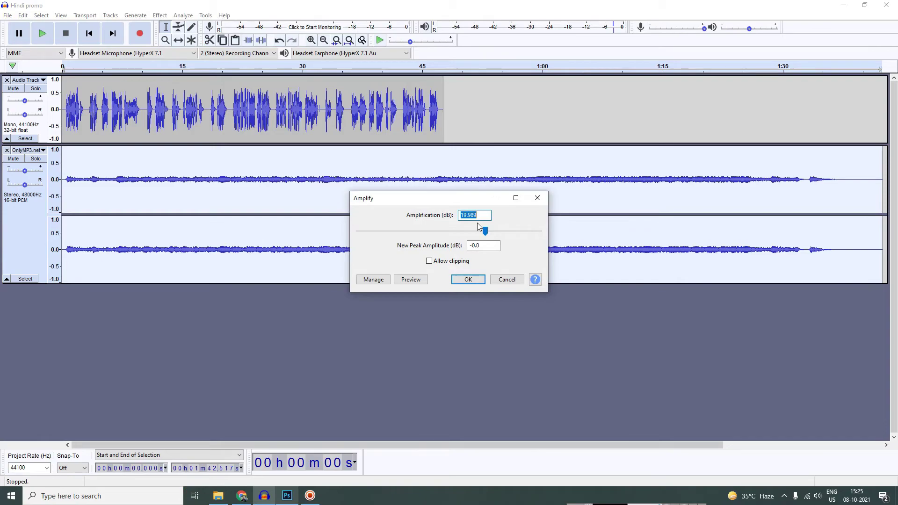
{"action": "type", "text": "4"}
{"action": "key", "text": "Return"}
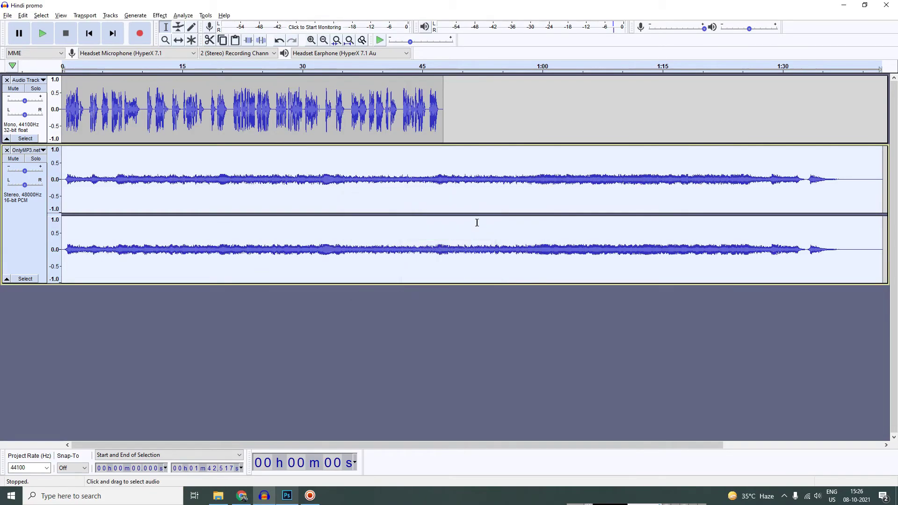
{"action": "key", "text": "space"}
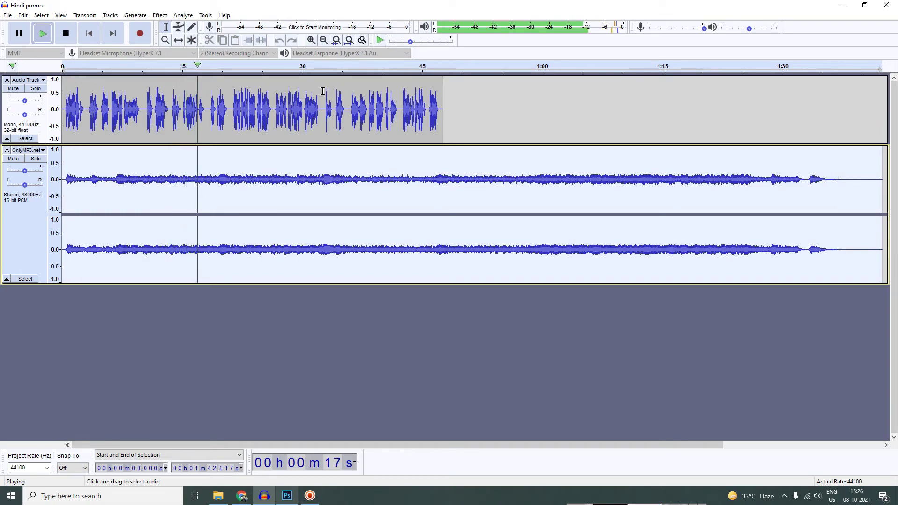
{"action": "key", "text": "space"}
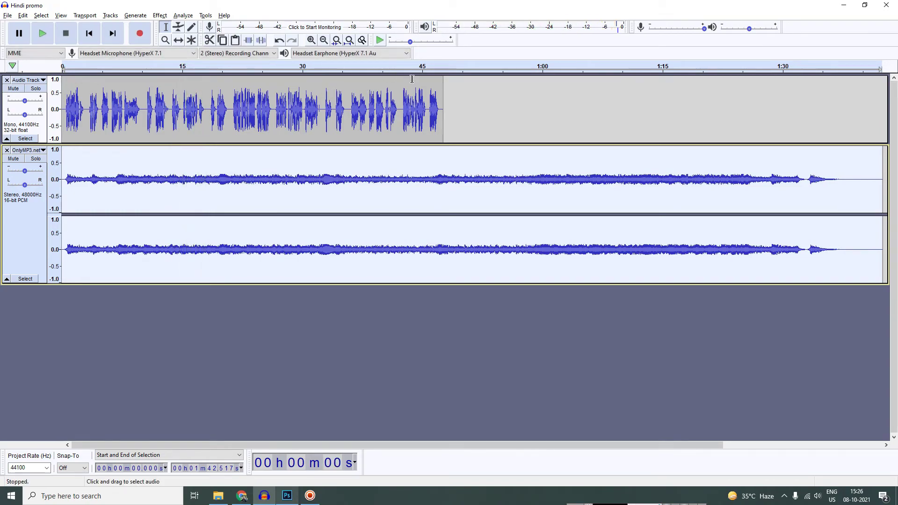
Play the end of the voice recording and delete the music beyond the voice track's end at about 47.6 s
{"action": "left_click", "coordinate": [426, 98]}
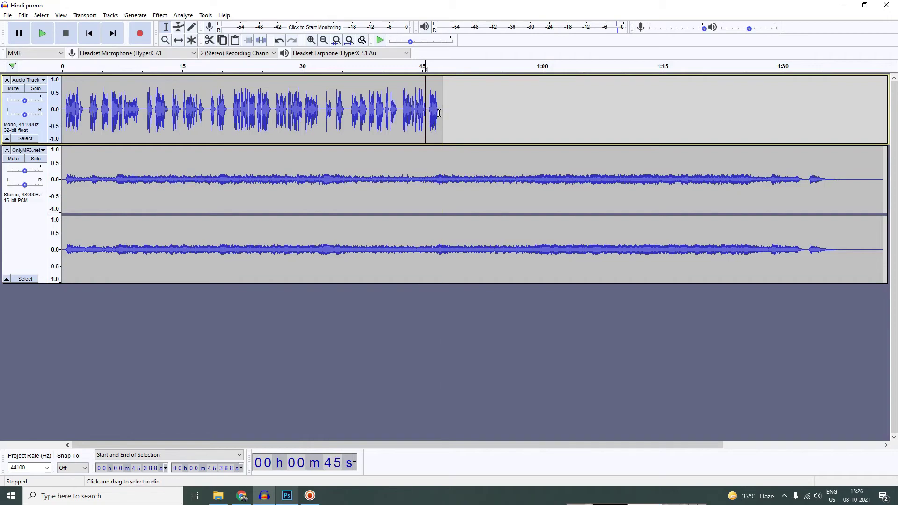
{"action": "key", "text": "space"}
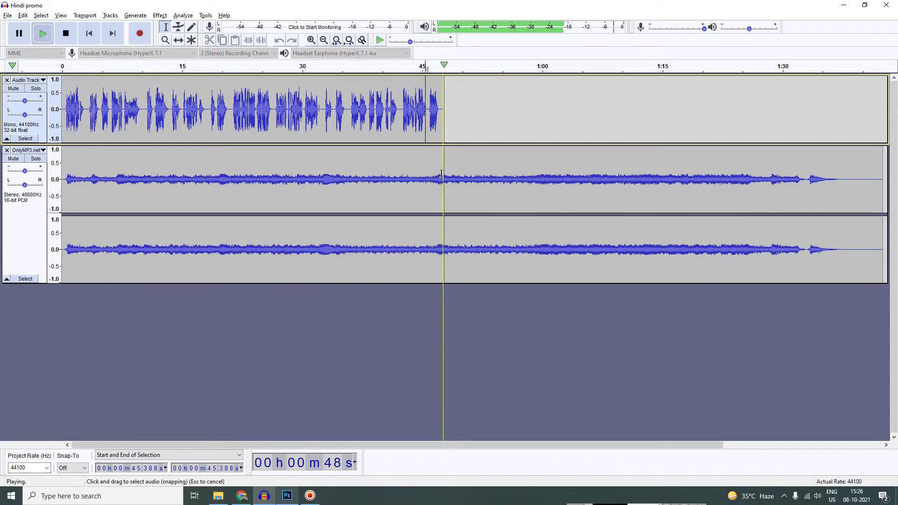
{"action": "key", "text": "space"}
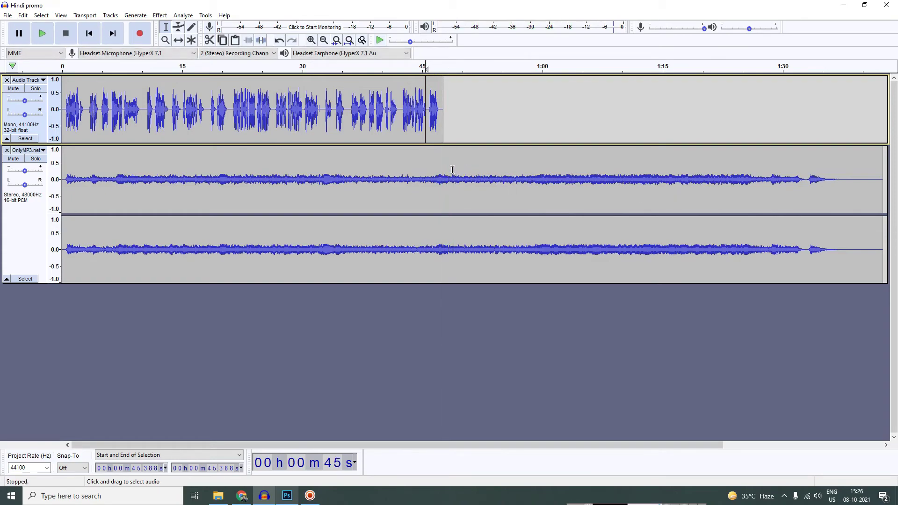
{"action": "left_click", "coordinate": [446, 147]}
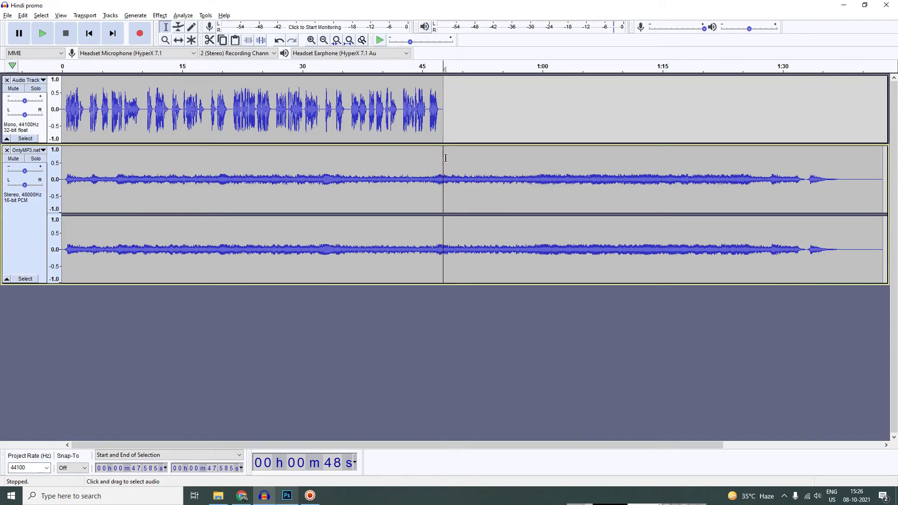
{"action": "left_click_drag", "start_coordinate": [435, 159], "coordinate": [835, 180]}
{"action": "key", "text": "Delete"}
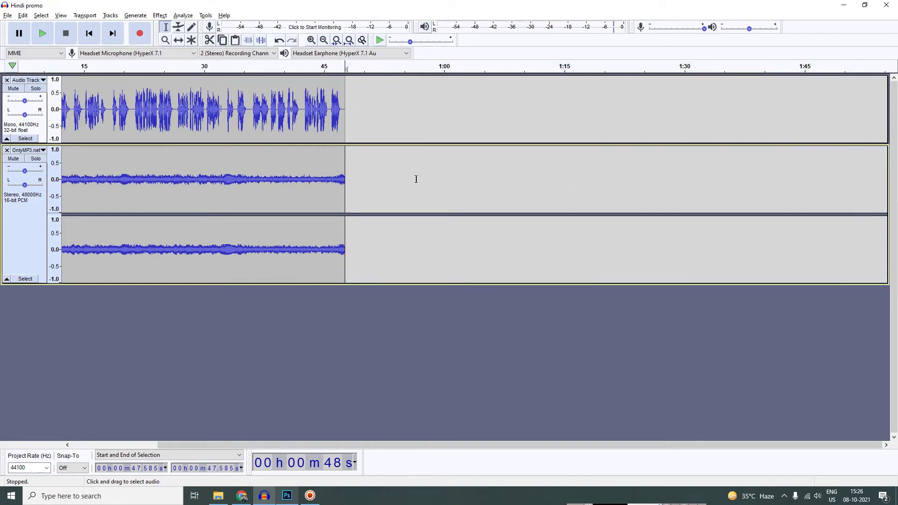
Fade out the music track from about 40 s to its end at about 47.6 s, and play the ending before and after
{"action": "left_click", "coordinate": [314, 71]}
{"action": "left_click", "coordinate": [313, 70]}
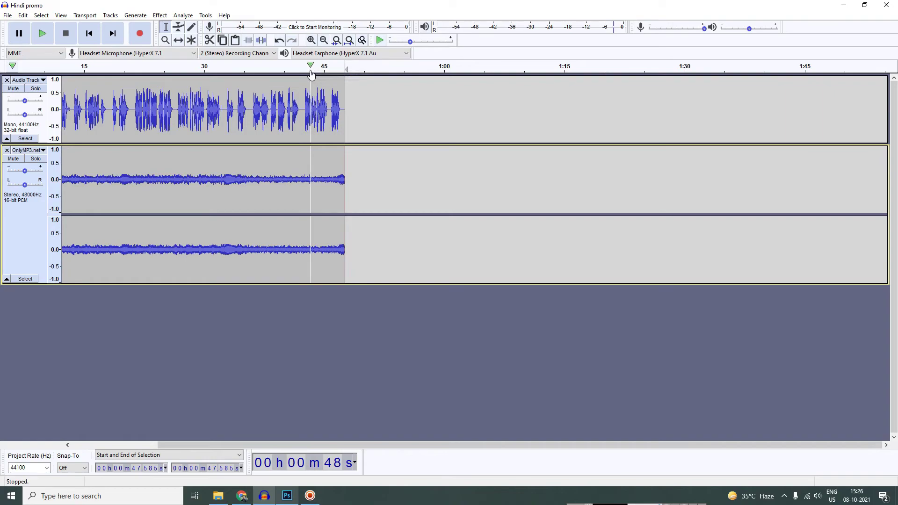
{"action": "left_click", "coordinate": [310, 69]}
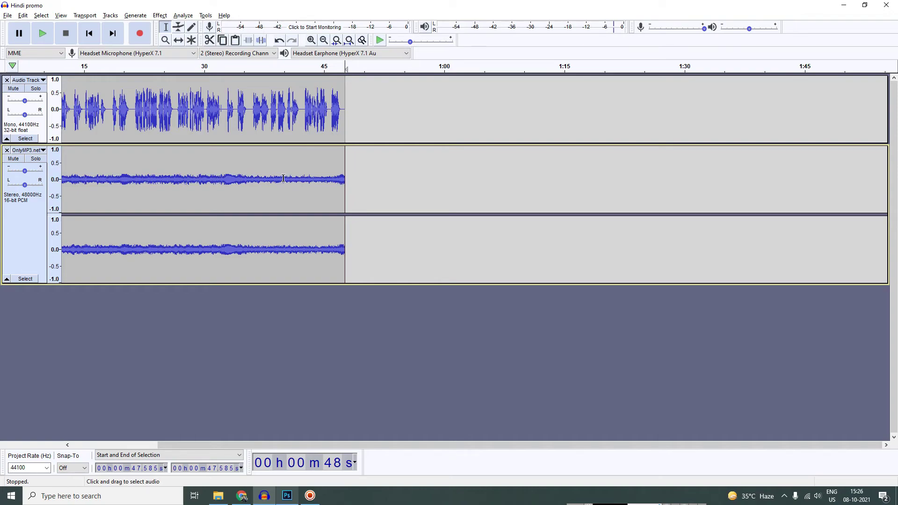
{"action": "left_click_drag", "start_coordinate": [284, 179], "coordinate": [345, 190]}
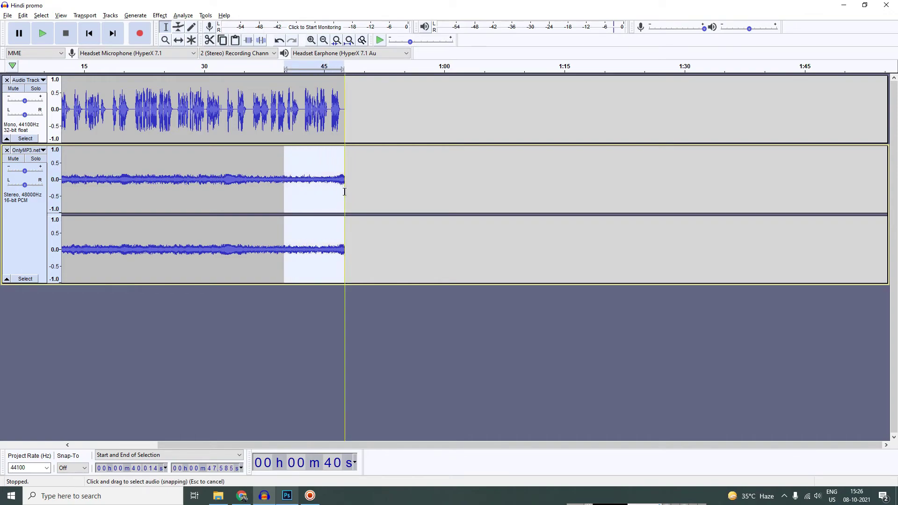
{"action": "left_click", "coordinate": [169, 19]}
{"action": "left_click", "coordinate": [201, 152]}
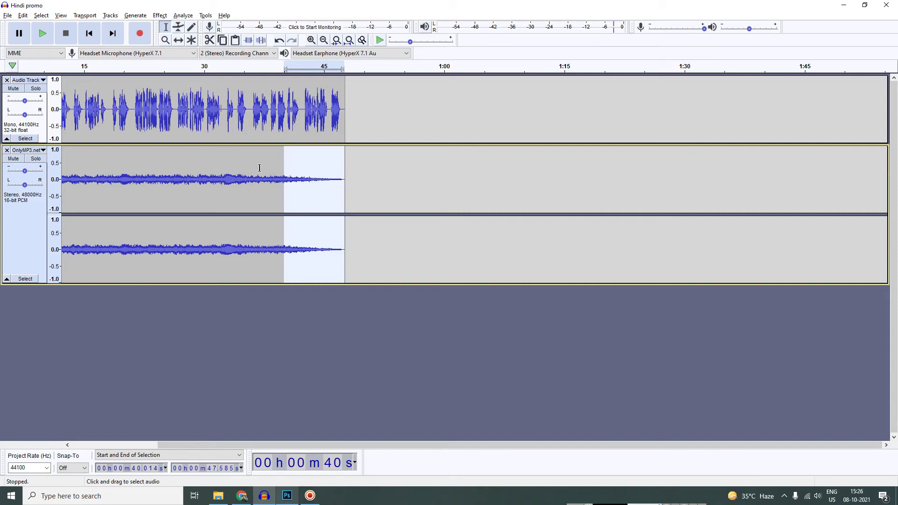
{"action": "left_click", "coordinate": [268, 66]}
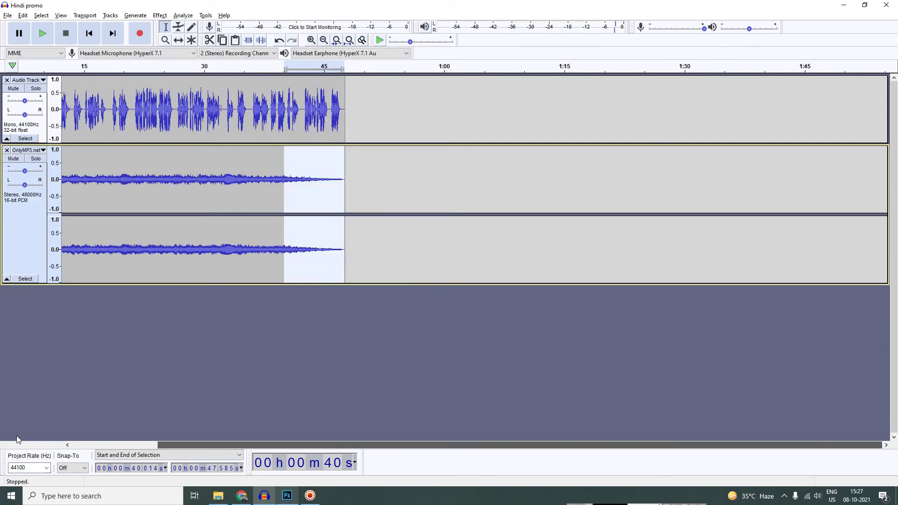
{"action": "left_click_drag", "start_coordinate": [162, 445], "coordinate": [60, 427]}
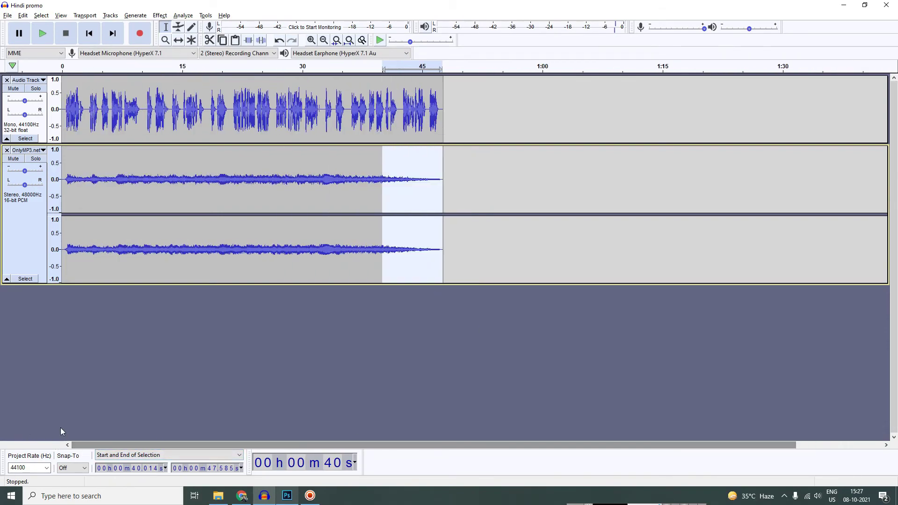
{"action": "left_click", "coordinate": [66, 192]}
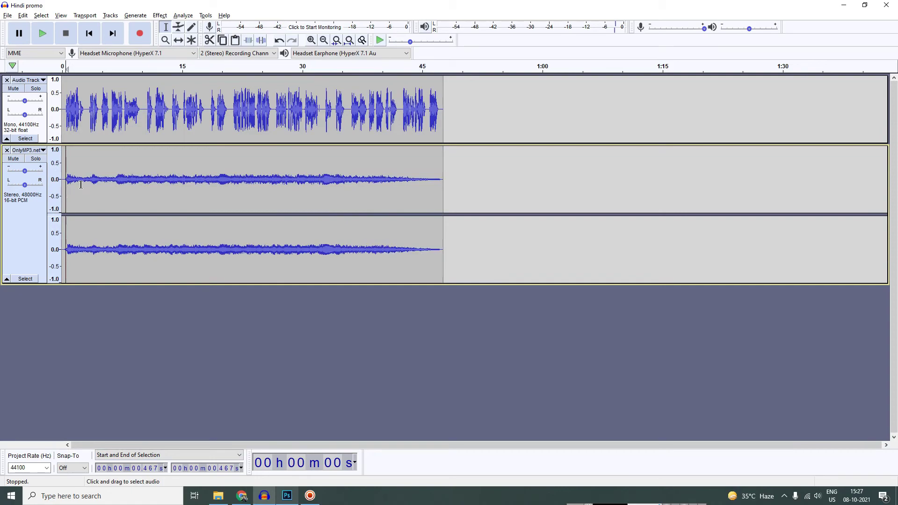
{"action": "left_click_drag", "start_coordinate": [96, 185], "coordinate": [65, 179]}
{"action": "left_click", "coordinate": [161, 17]}
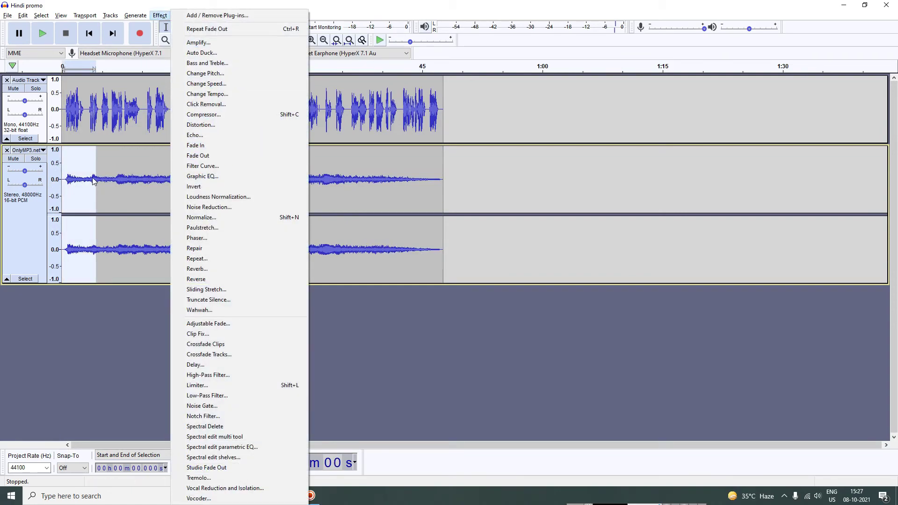
{"action": "left_click", "coordinate": [338, 187]}
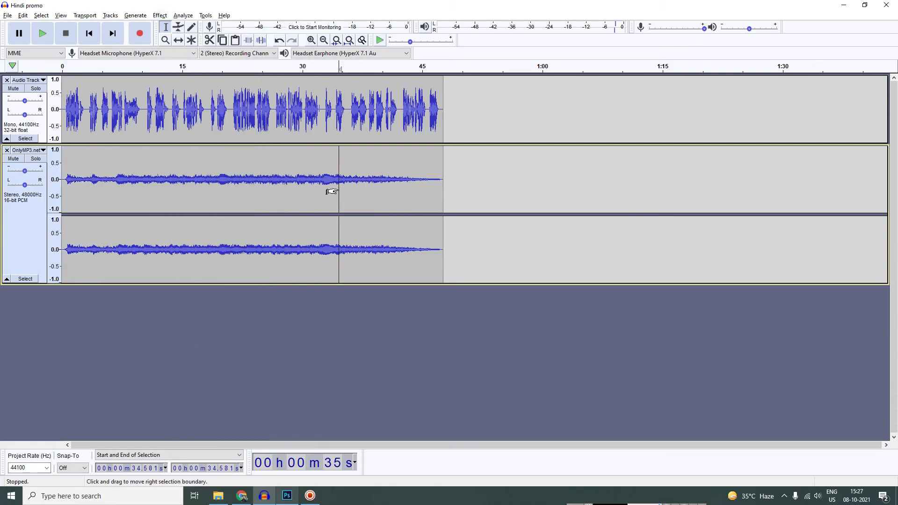
Select all audio in both tracks and export the selection as a mixed-down stereo MP3 named "Hindi promo exp" in the 8th Oct folder
{"action": "key", "text": "ctrl+a"}
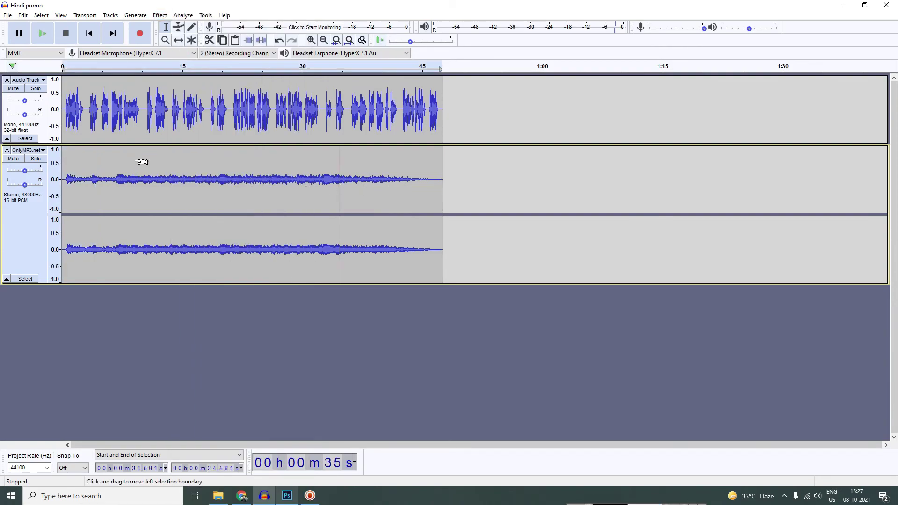
{"action": "left_click", "coordinate": [8, 15]}
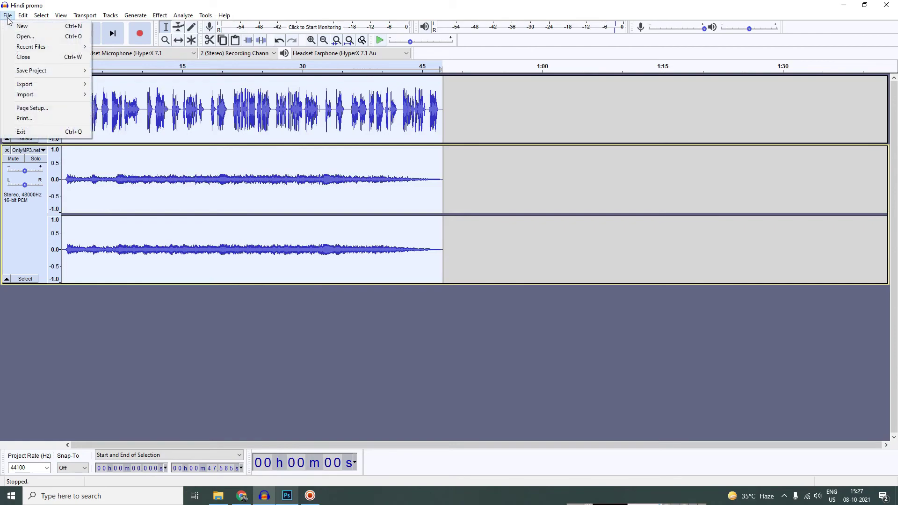
{"action": "mouse_move", "coordinate": [40, 85]}
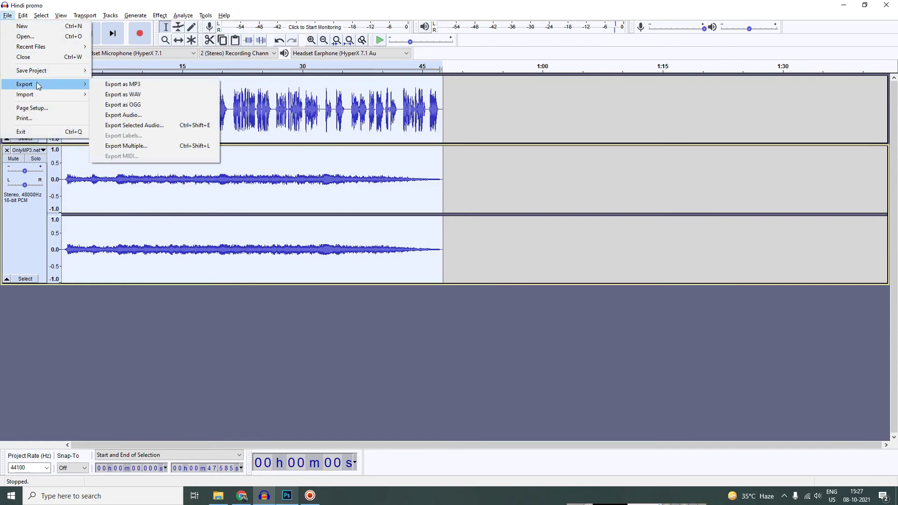
{"action": "left_click", "coordinate": [151, 126]}
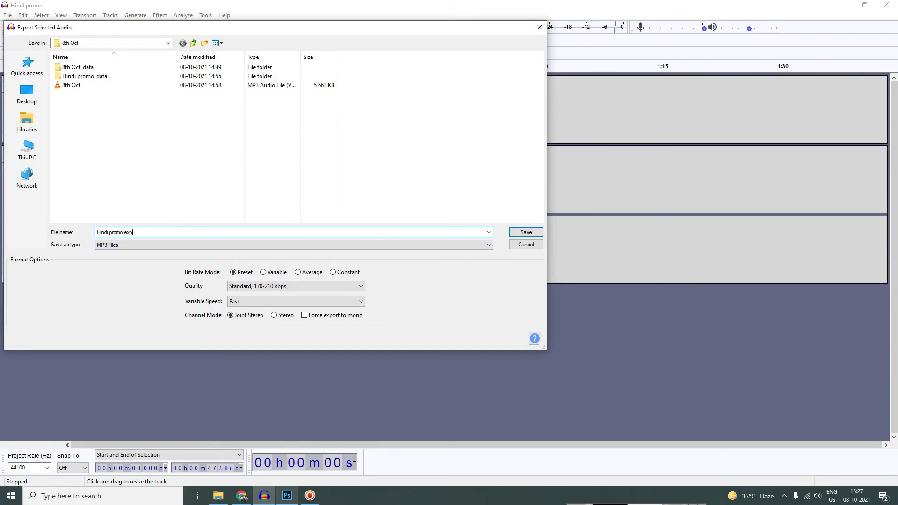
{"action": "left_click", "coordinate": [519, 234]}
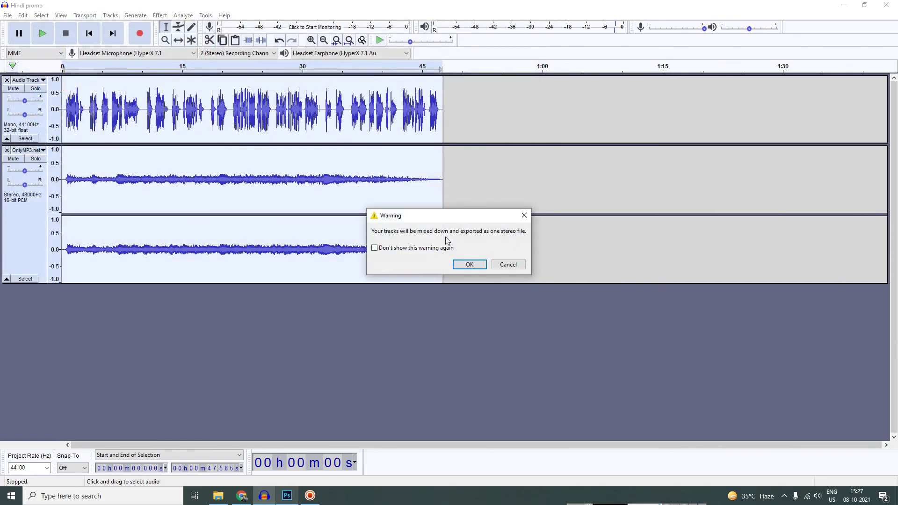
{"action": "left_click", "coordinate": [470, 265]}
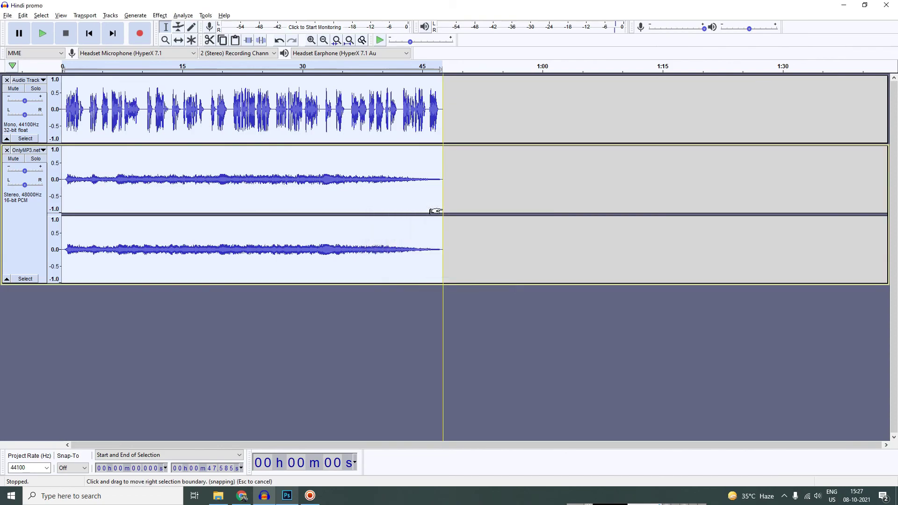